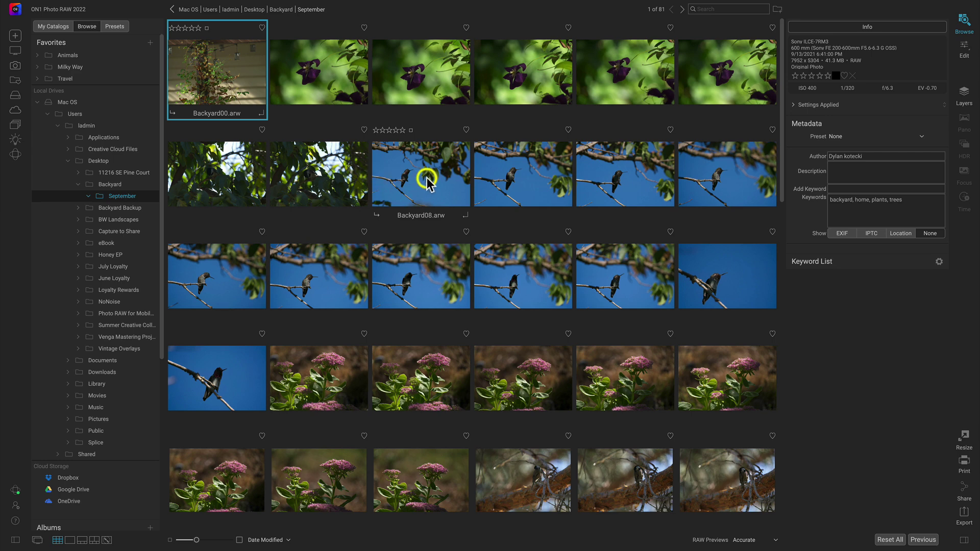
# - Open Backyard00.arw large in Detail view with the September filmstrip below it
pyautogui.doubleClick(231, 57)
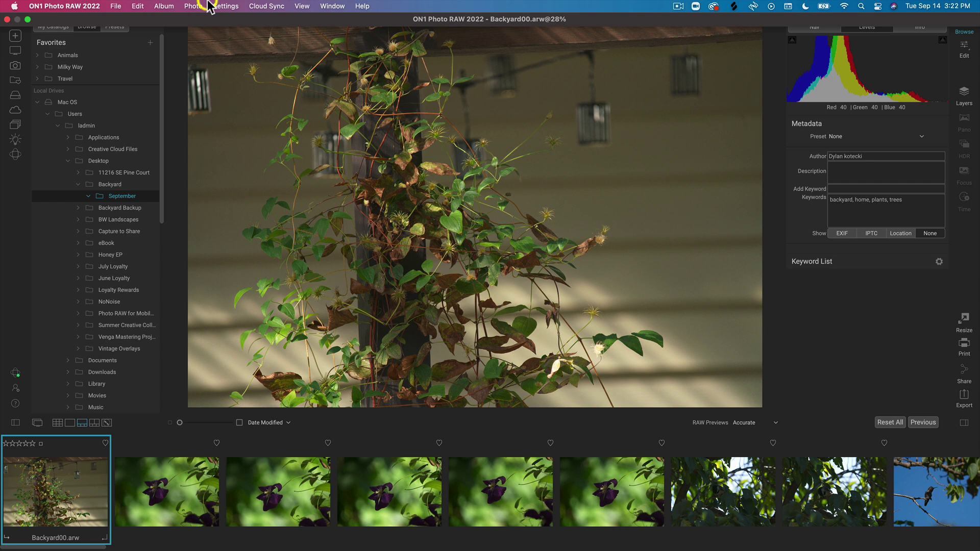
# - Enable Photo > Auto Advance and confirm it shows as checked
pyautogui.click(195, 6)
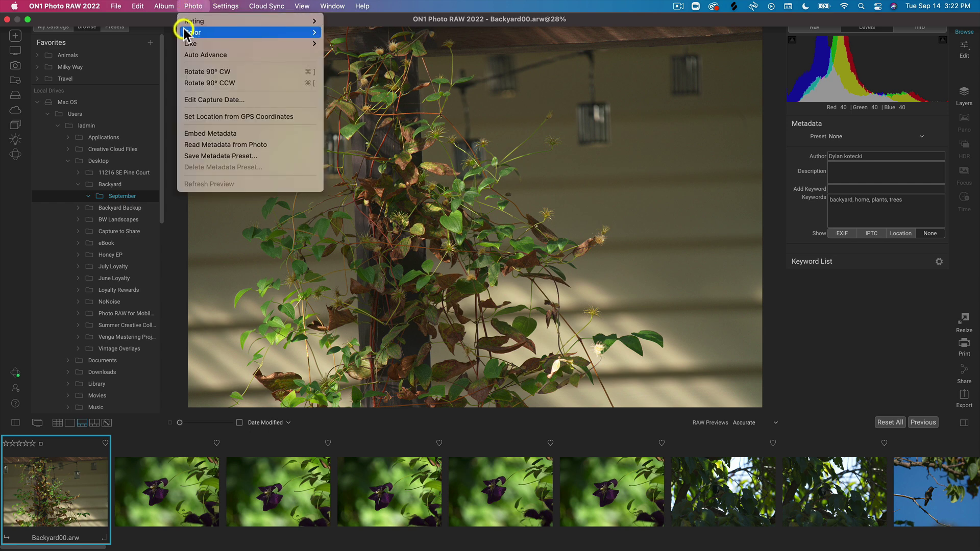
pyautogui.click(197, 56)
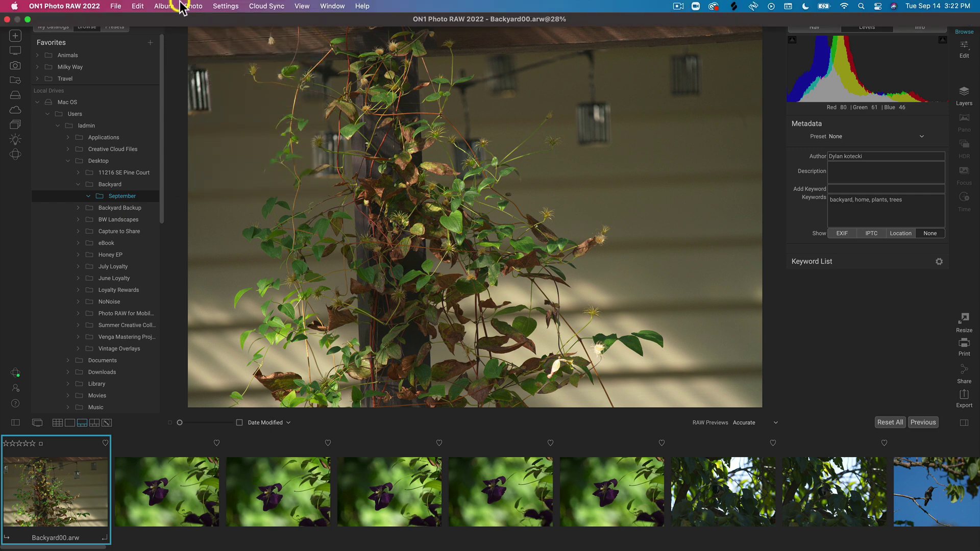
pyautogui.click(193, 6)
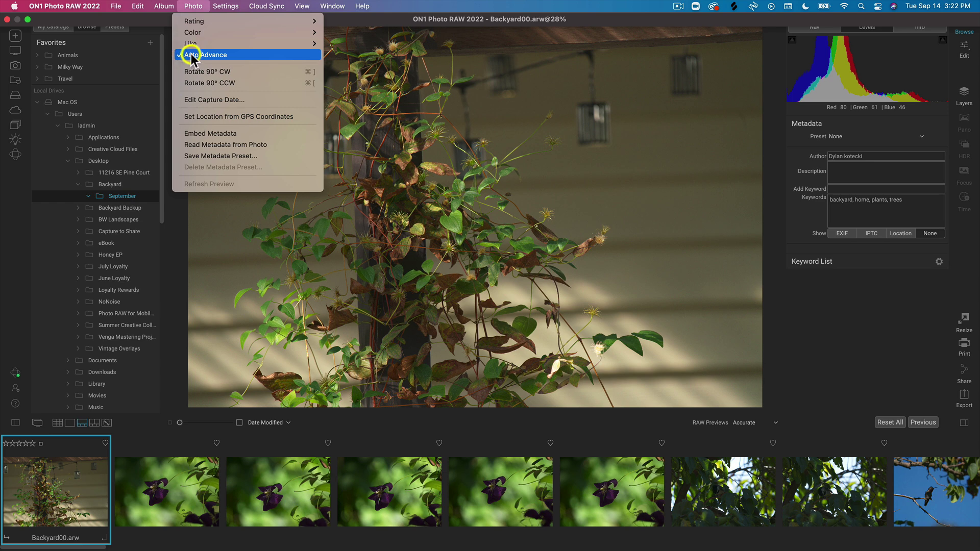
pyautogui.click(193, 7)
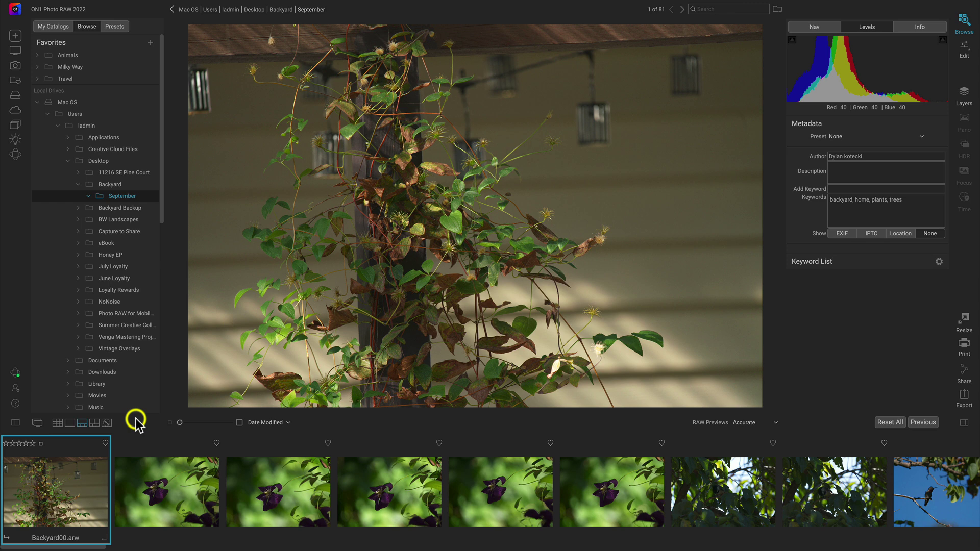
# - Rate the first photos: one star for the first three, five stars for the clematis shots
pyautogui.press('Right')
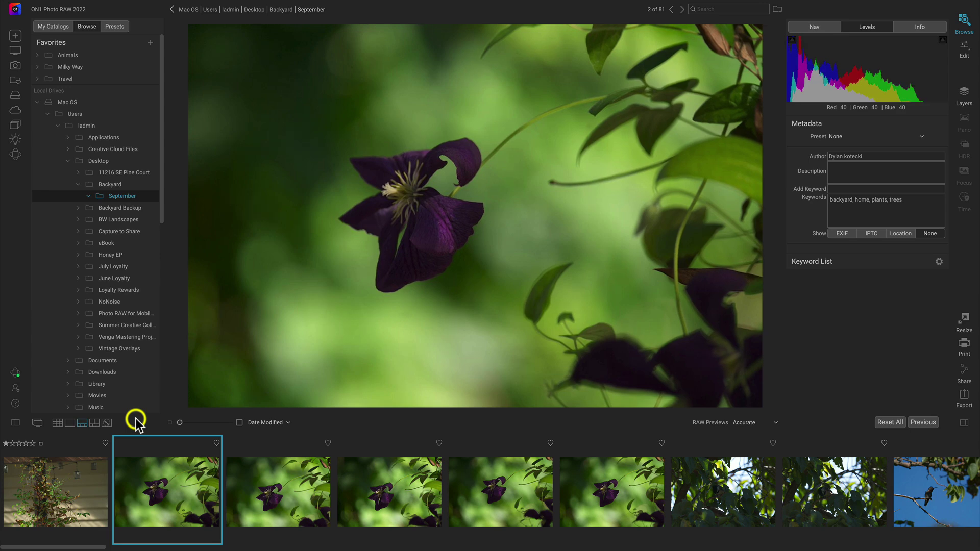
pyautogui.press('Right')
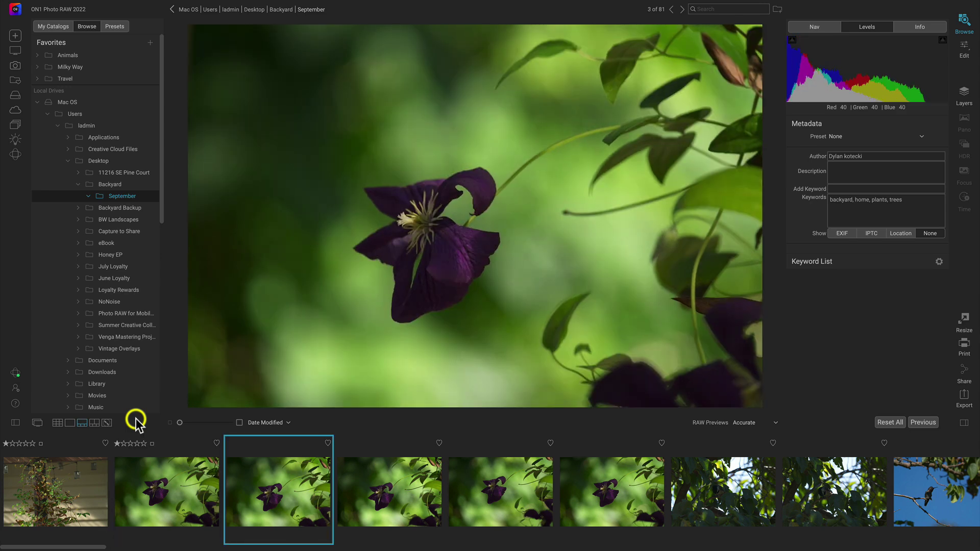
pyautogui.press('Right')
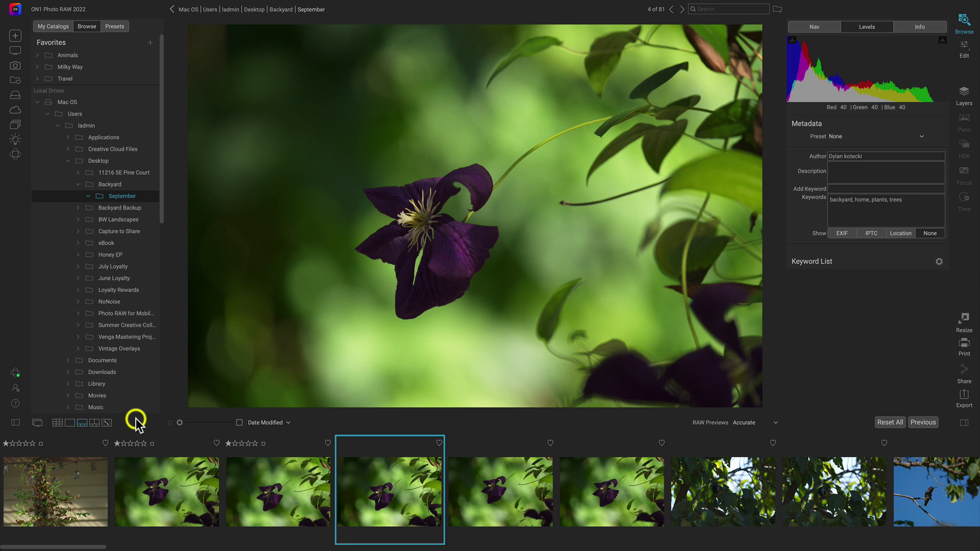
pyautogui.press('Right')
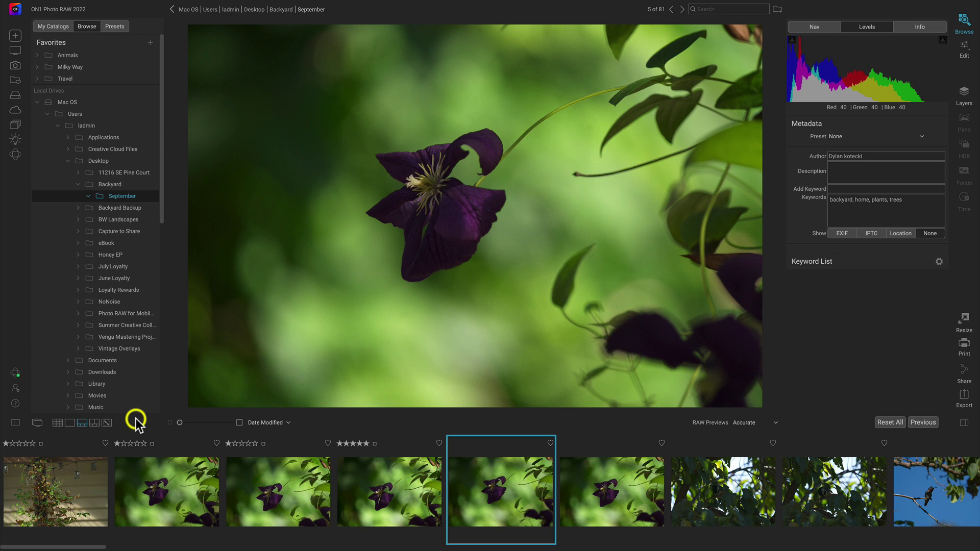
pyautogui.press('Right')
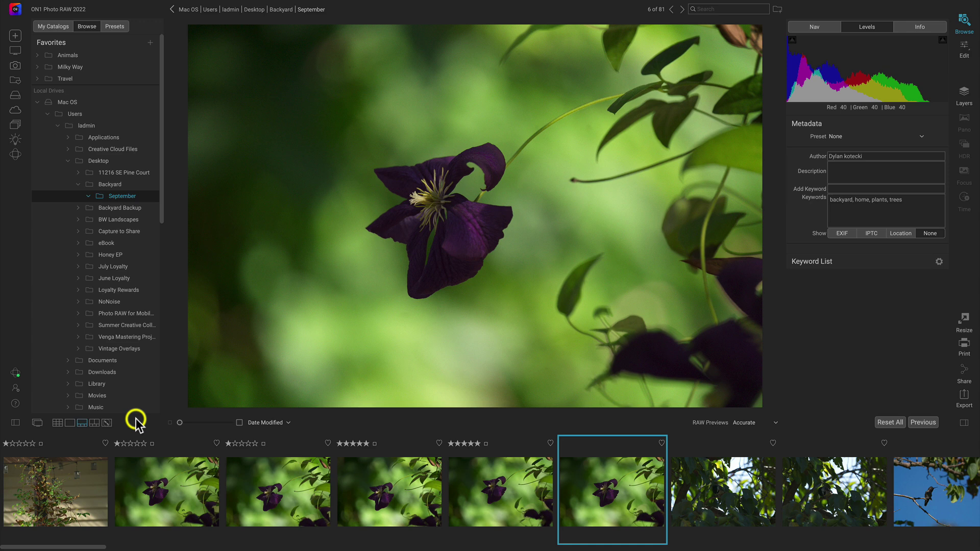
pyautogui.press('Right')
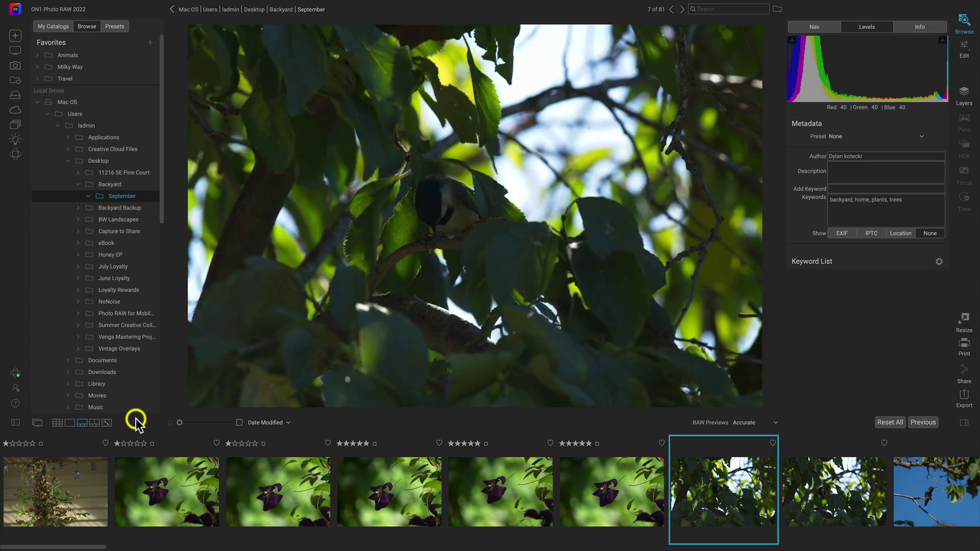
pyautogui.press('Right')
pyautogui.press('Right')
pyautogui.press('Right')
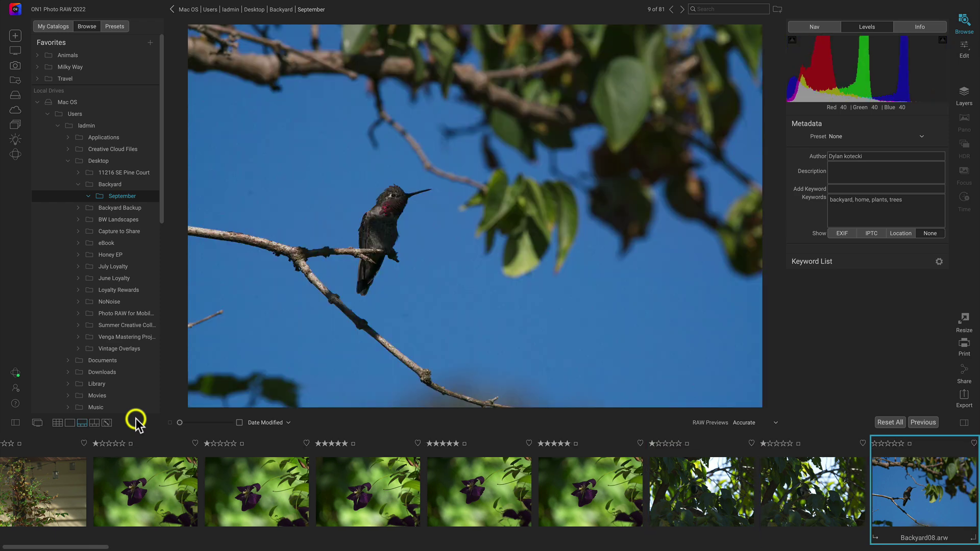
# - Rate the hummingbird, bird, tomato and grape photos through to Backyard80, the 81st image
pyautogui.press('Right')
pyautogui.press('Right')
pyautogui.press('Right')
pyautogui.press('Right')
pyautogui.press('Right')
pyautogui.press('Right')
pyautogui.press('Right')
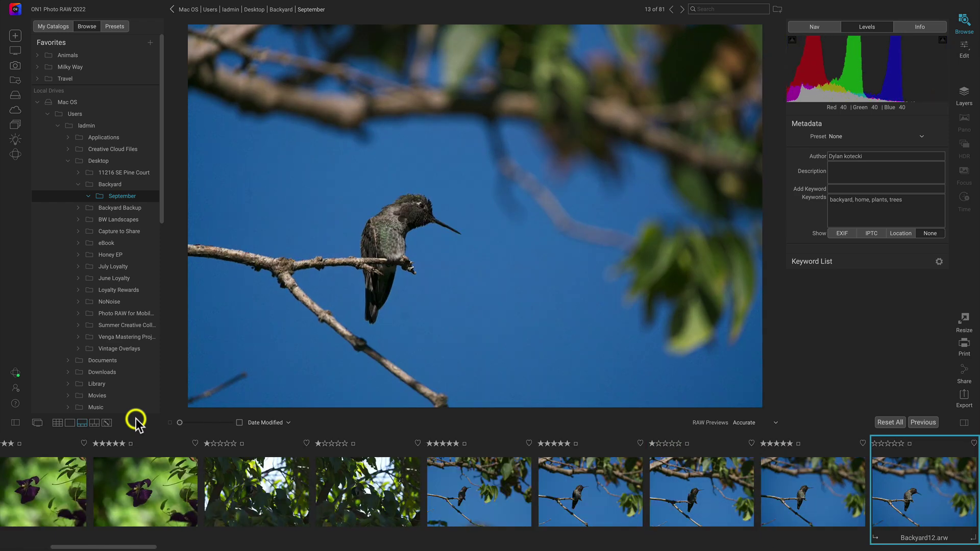
pyautogui.press('Right')
pyautogui.press('Right')
pyautogui.press('Right')
pyautogui.press('Right')
pyautogui.press('Right')
pyautogui.press('Right')
pyautogui.press('Right')
pyautogui.press('Right')
pyautogui.press('Right')
pyautogui.press('Right')
pyautogui.press('Right')
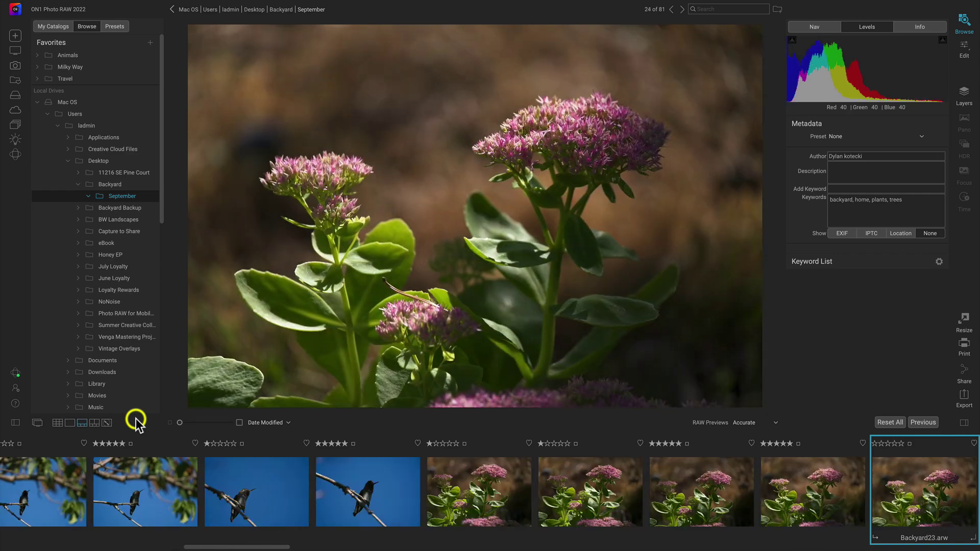
pyautogui.press('Right')
pyautogui.press('Right')
pyautogui.press('Right')
pyautogui.press('Right')
pyautogui.press('Right')
pyautogui.press('Right')
pyautogui.press('Right')
pyautogui.press('Right')
pyautogui.press('Right')
pyautogui.press('Right')
pyautogui.press('Right')
pyautogui.press('Right')
pyautogui.press('Right')
pyautogui.press('Right')
pyautogui.press('Right')
pyautogui.press('Right')
pyautogui.press('Right')
pyautogui.press('Right')
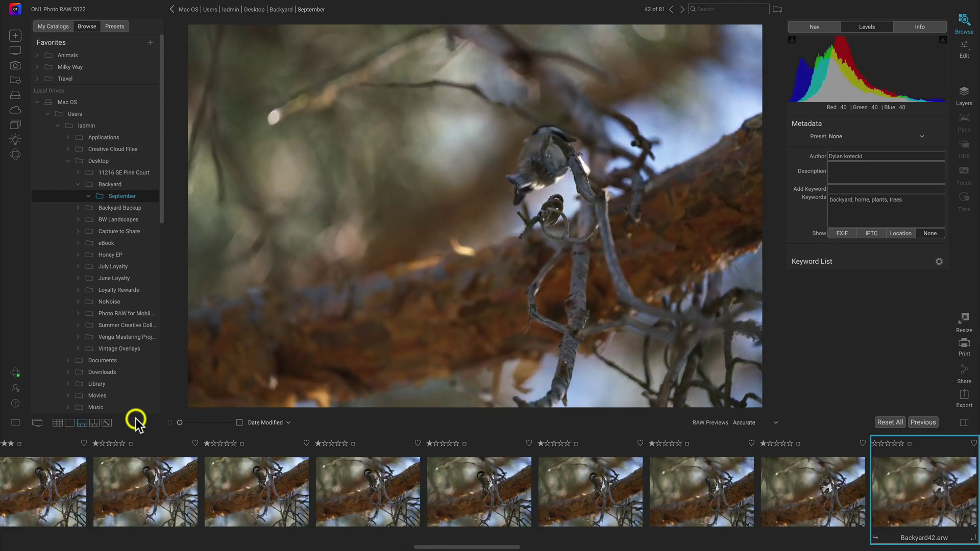
pyautogui.press('Right')
pyautogui.press('Right')
pyautogui.press('Right')
pyautogui.press('Right')
pyautogui.press('Right')
pyautogui.press('Right')
pyautogui.press('Right')
pyautogui.press('Right')
pyautogui.press('Right')
pyautogui.press('Right')
pyautogui.press('Right')
pyautogui.press('Right')
pyautogui.press('Right')
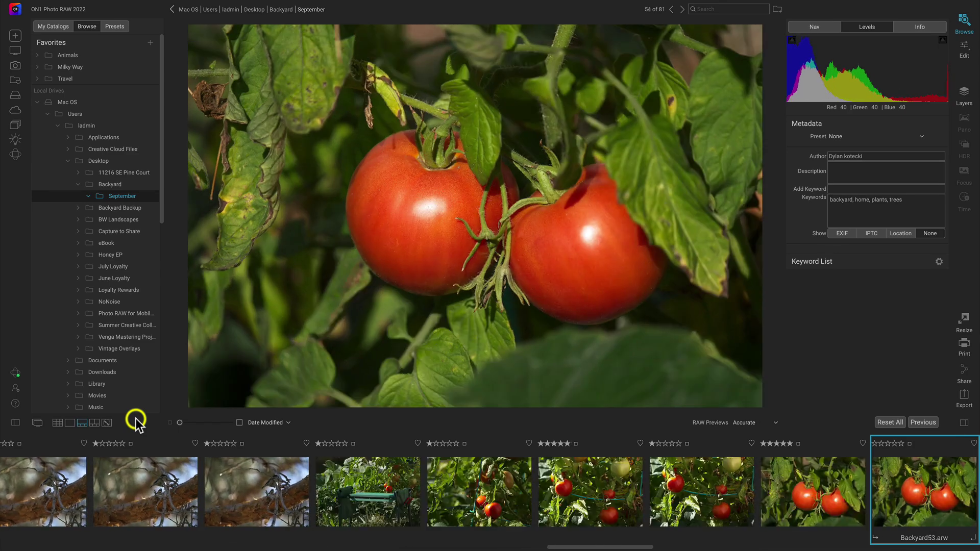
pyautogui.press('Right')
pyautogui.press('Right')
pyautogui.press('Right')
pyautogui.press('Right')
pyautogui.press('Right')
pyautogui.press('Right')
pyautogui.press('Right')
pyautogui.press('Right')
pyautogui.press('Right')
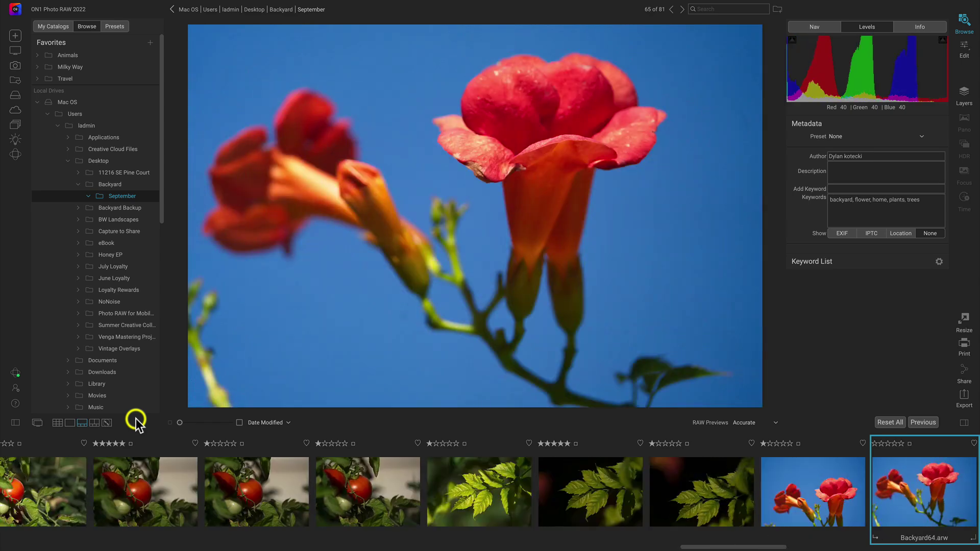
pyautogui.press('Right')
pyautogui.press('Right')
pyautogui.press('Right')
pyautogui.press('Right')
pyautogui.press('Right')
pyautogui.press('Right')
pyautogui.press('Right')
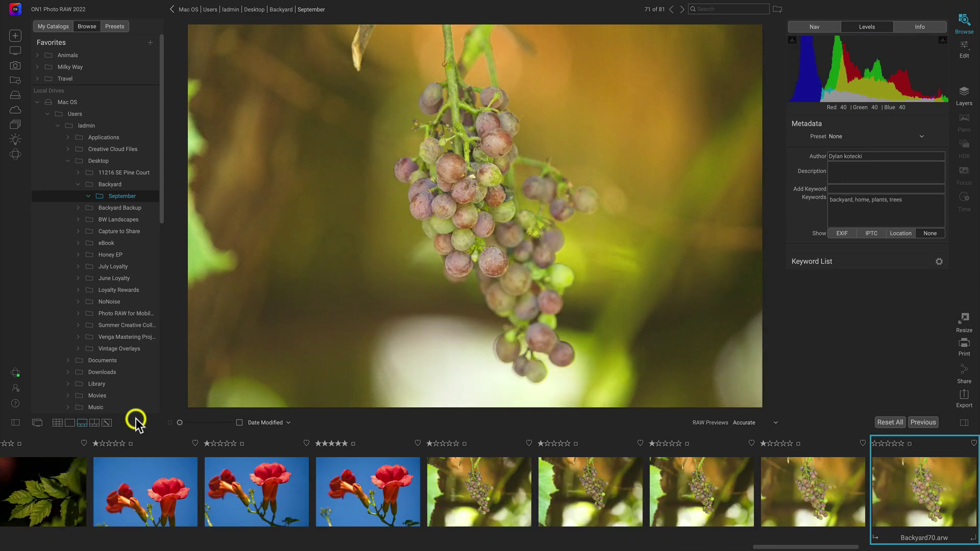
pyautogui.press('Right')
pyautogui.press('Right')
pyautogui.press('Right')
pyautogui.press('Right')
pyautogui.press('Right')
pyautogui.press('Right')
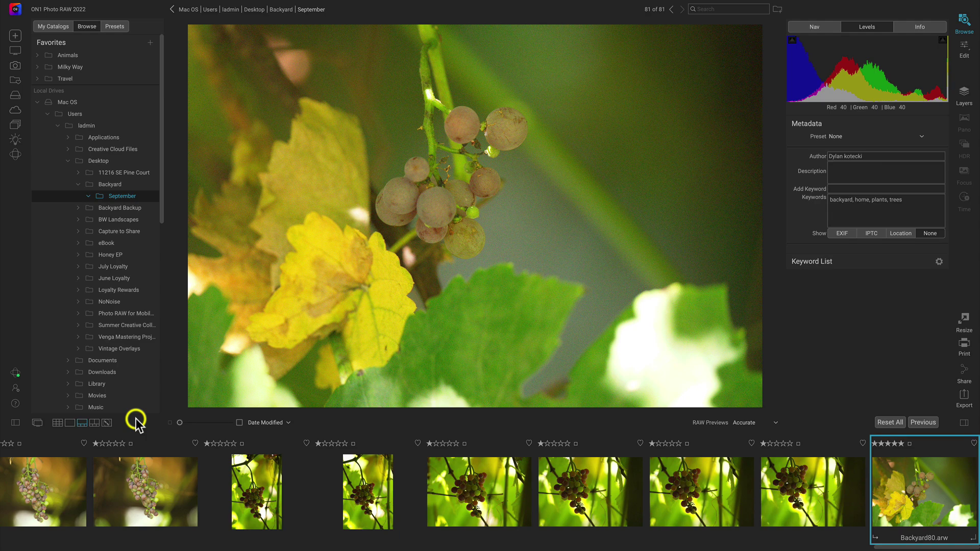
# - Switch to Grid view and sort the September photos by Rating, descending
pyautogui.press('g')
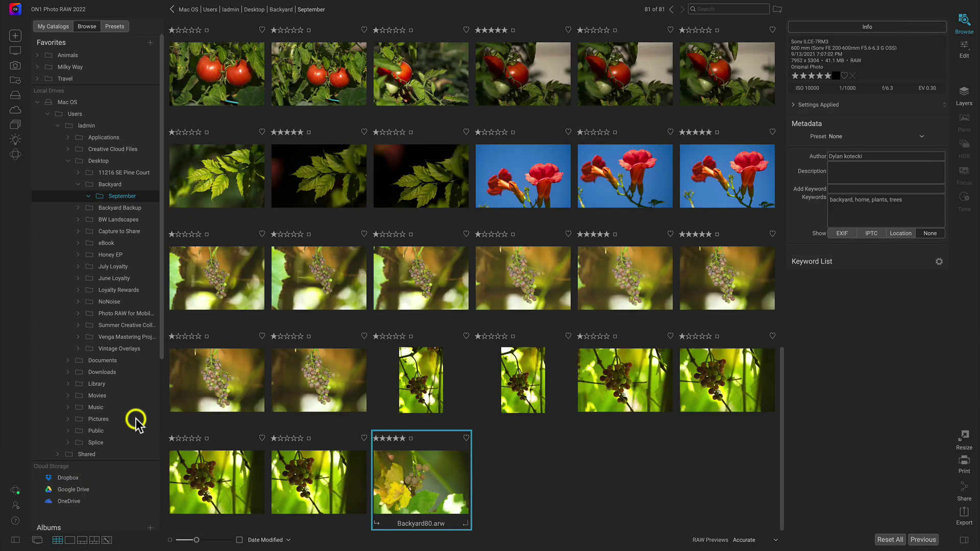
pyautogui.scroll(15, 591, 277)
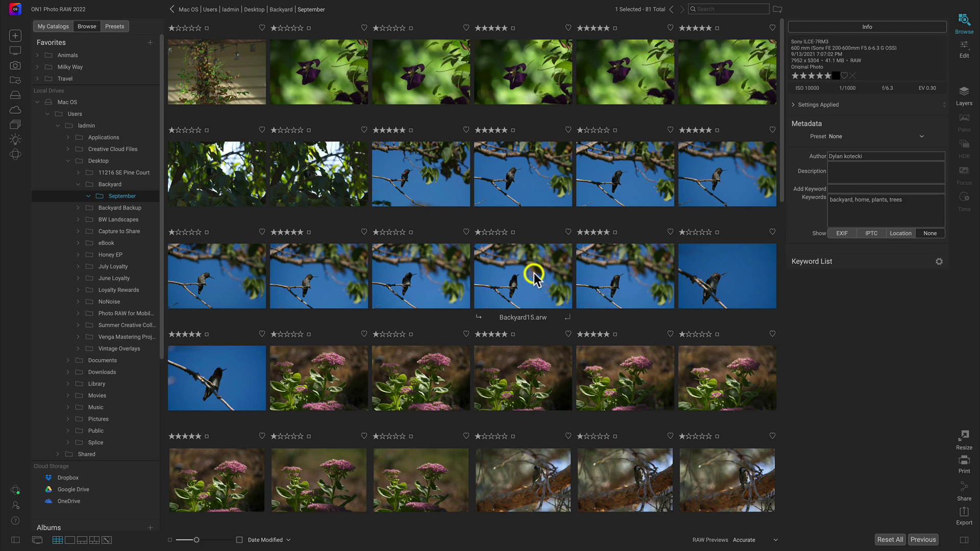
pyautogui.click(278, 540)
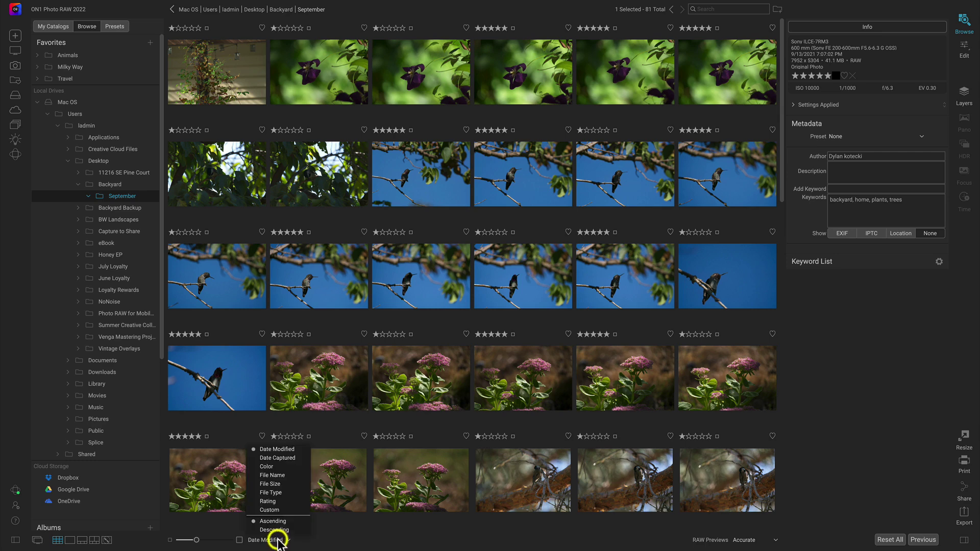
pyautogui.click(272, 502)
pyautogui.click(256, 540)
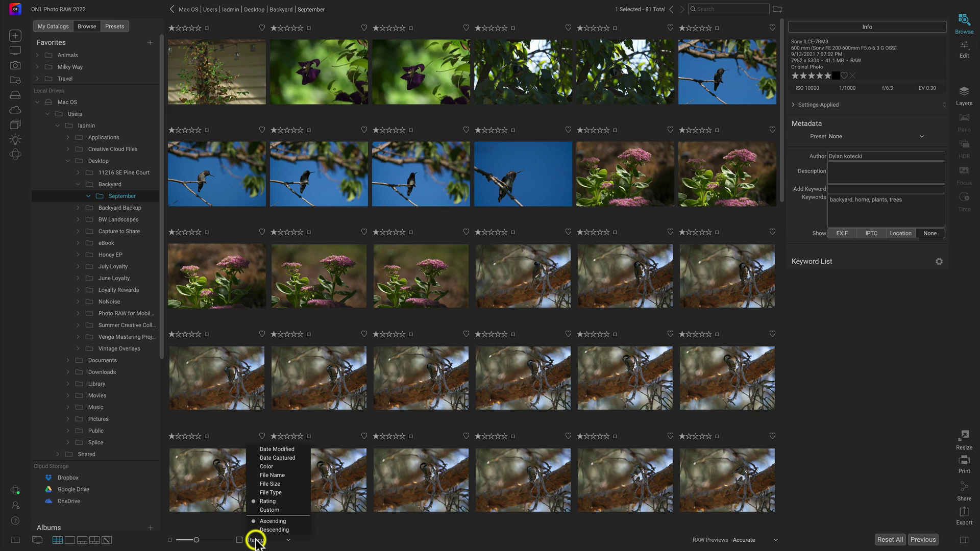
pyautogui.click(261, 530)
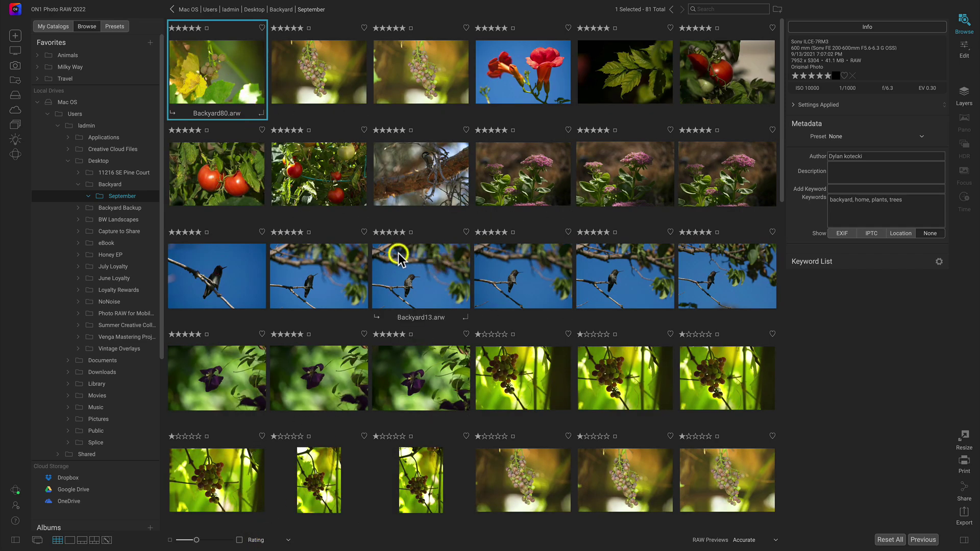
# - Select the 60 one-star photos from Backyard79 to Backyard00, then cancel the Trash prompt
pyautogui.scroll(-3, 352, 247)
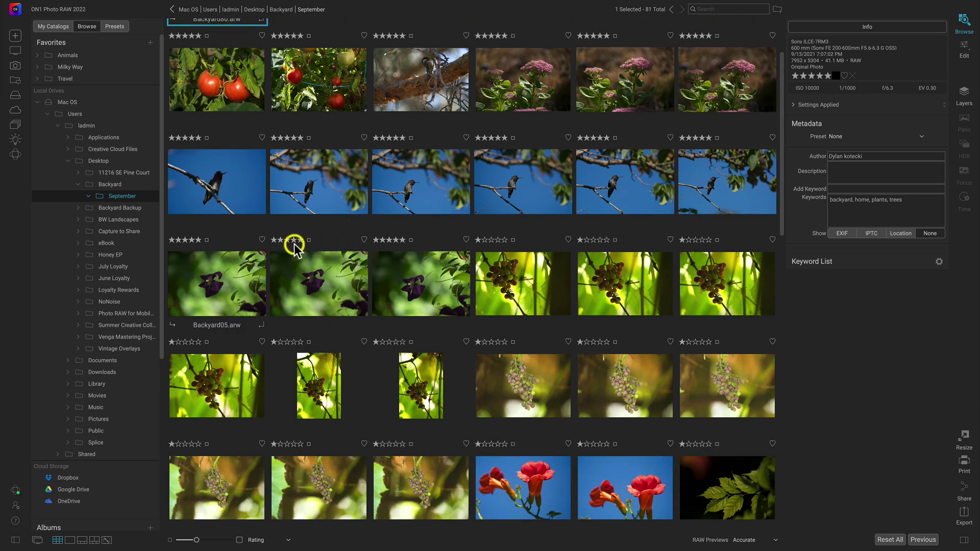
pyautogui.scroll(3, 389, 208)
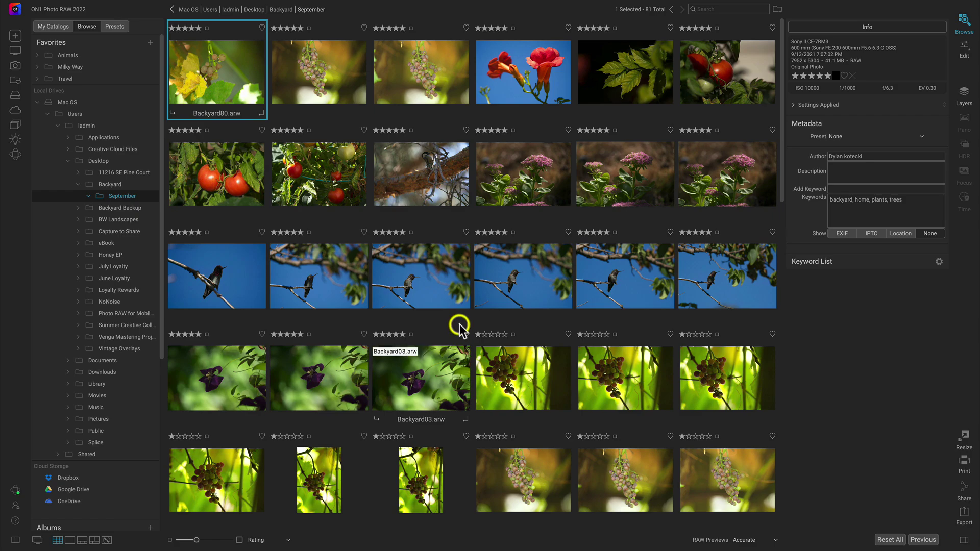
pyautogui.scroll(-20, 459, 324)
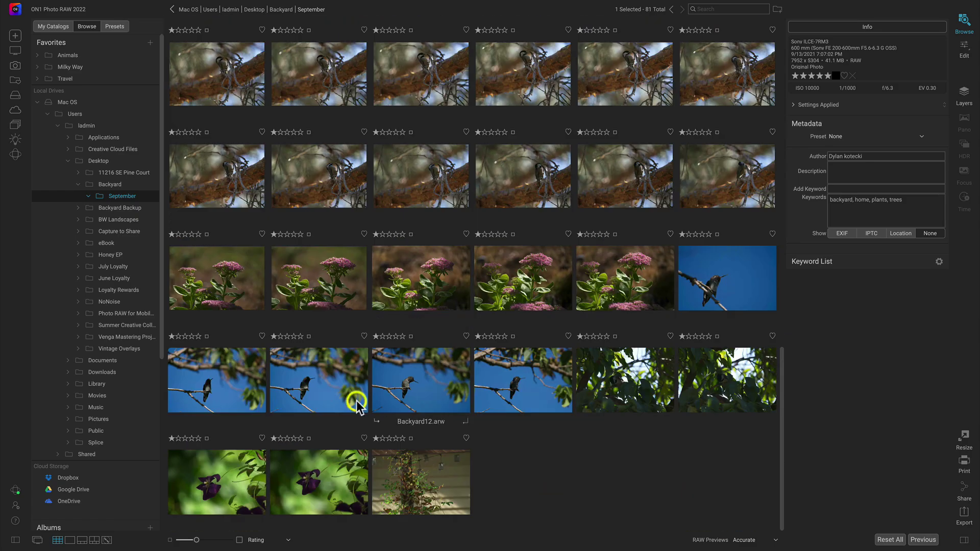
pyautogui.scroll(12, 461, 422)
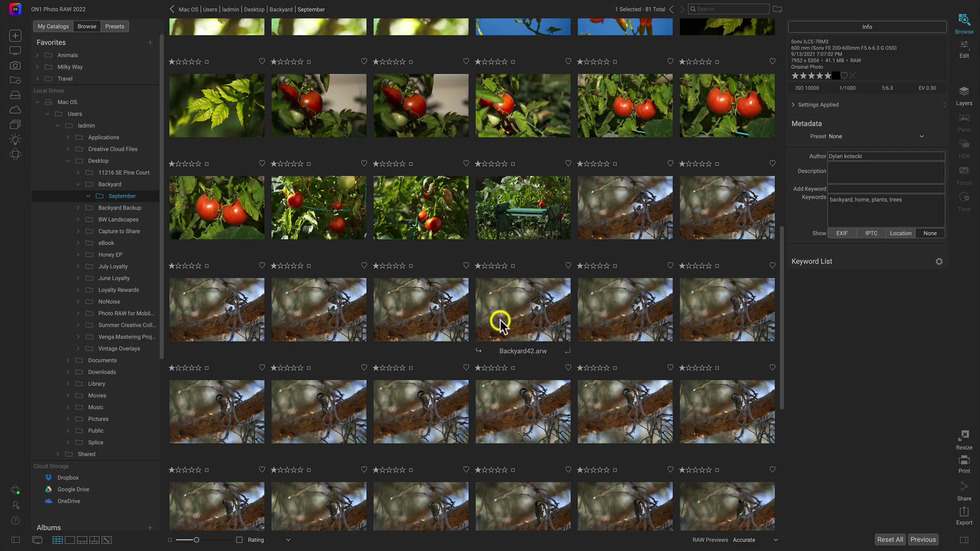
pyautogui.scroll(10, 501, 320)
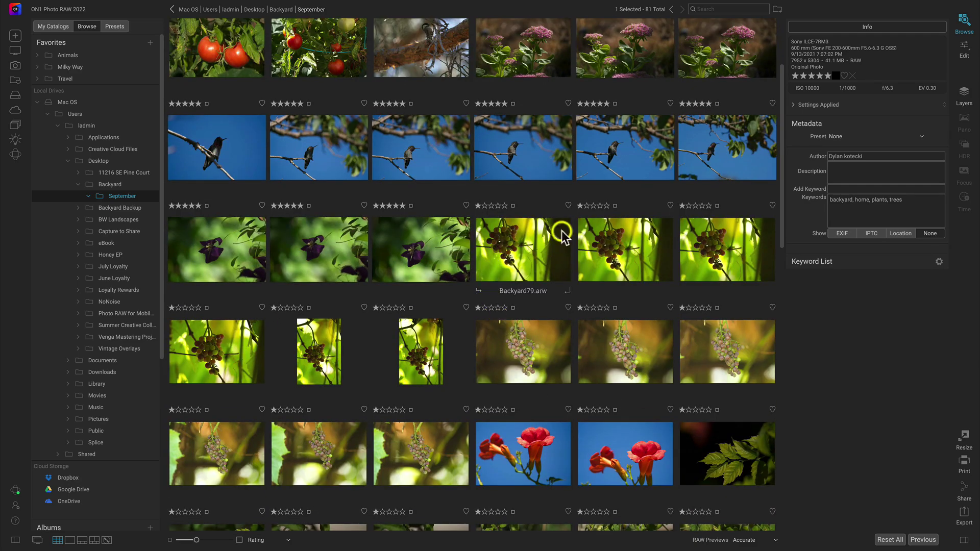
pyautogui.click(525, 249)
pyautogui.scroll(-15, 525, 249)
pyautogui.scroll(-4, 525, 249)
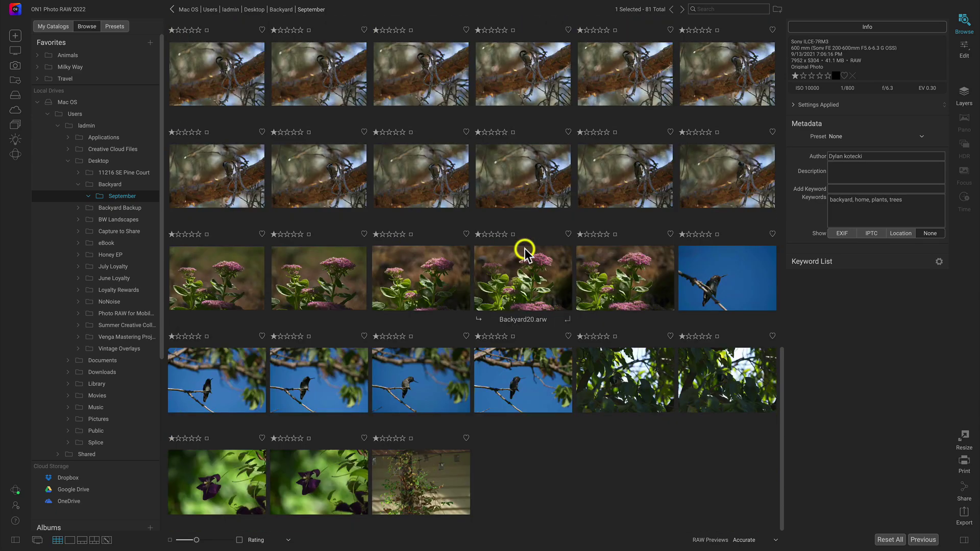
pyautogui.keyDown('shift'); pyautogui.click(412, 484); pyautogui.keyUp('shift')
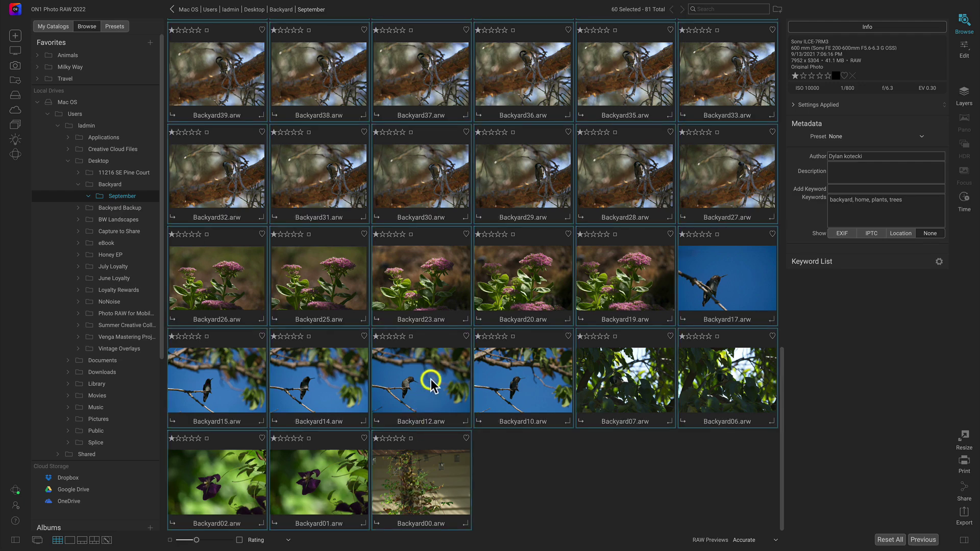
pyautogui.press('Delete')
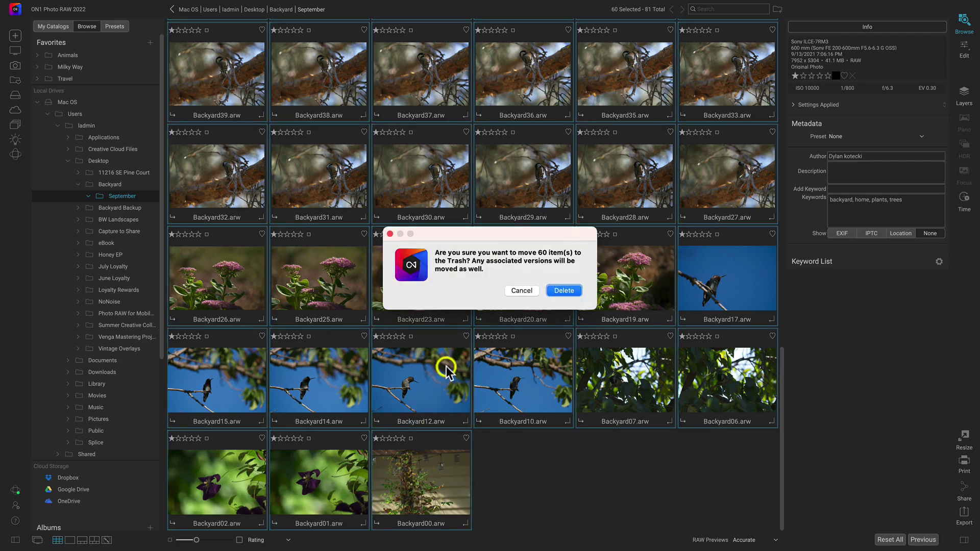
pyautogui.click(521, 291)
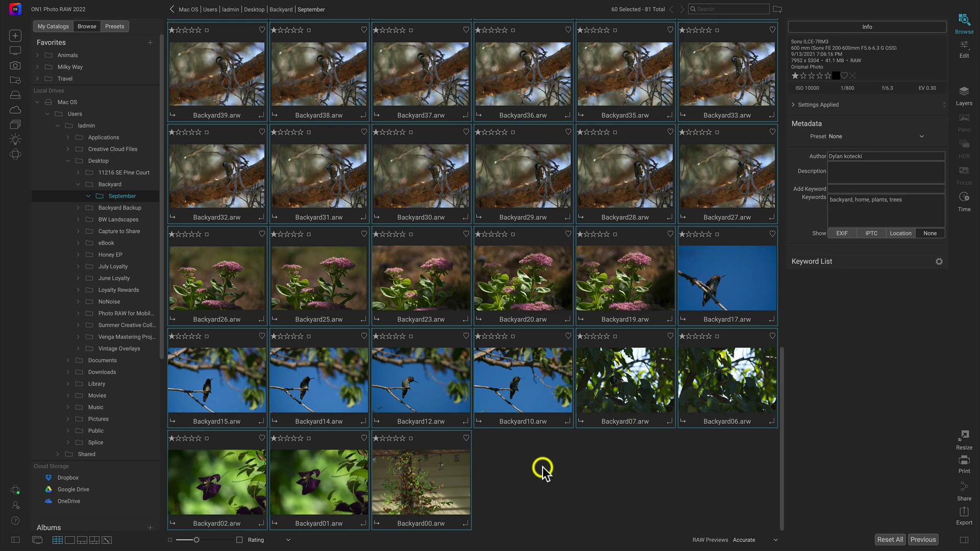
# - Move the 60 selected one-star photos into a new subfolder named Deselects
pyautogui.rightClick(421, 381)
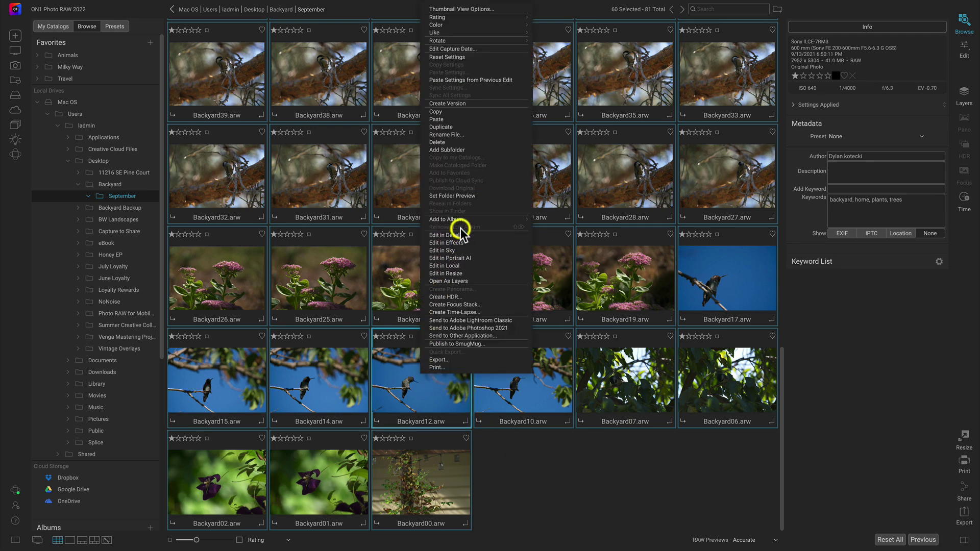
pyautogui.click(466, 149)
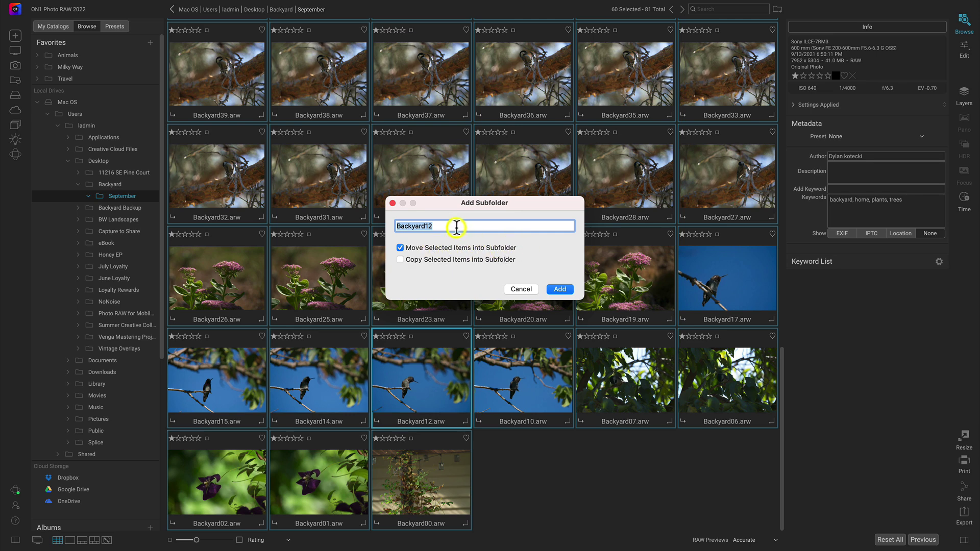
pyautogui.write('Deselects')
pyautogui.press('Return')
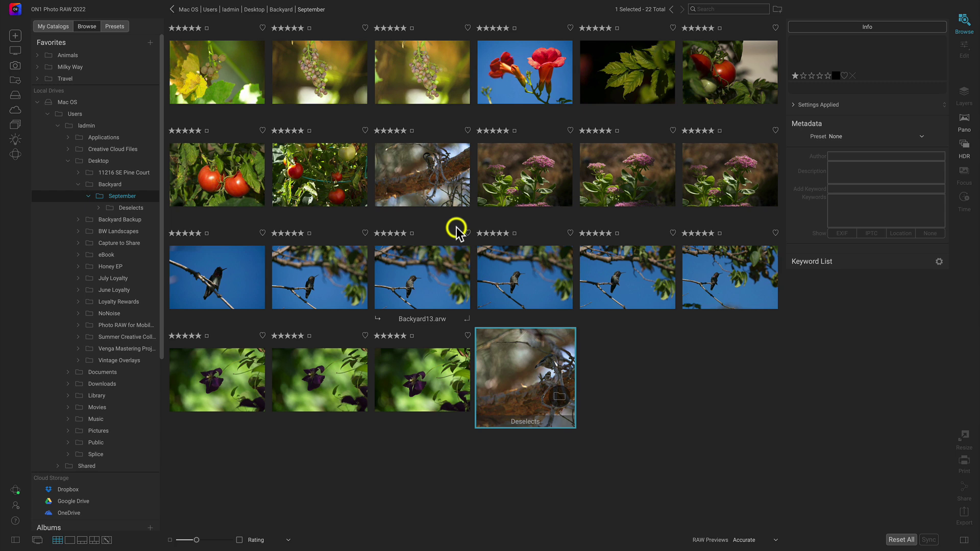
pyautogui.click(633, 384)
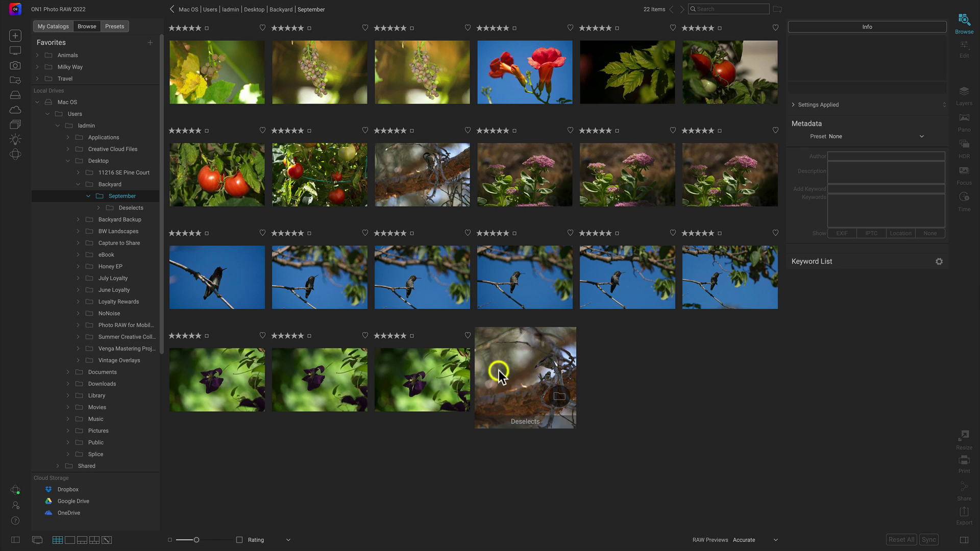
pyautogui.press('Right')
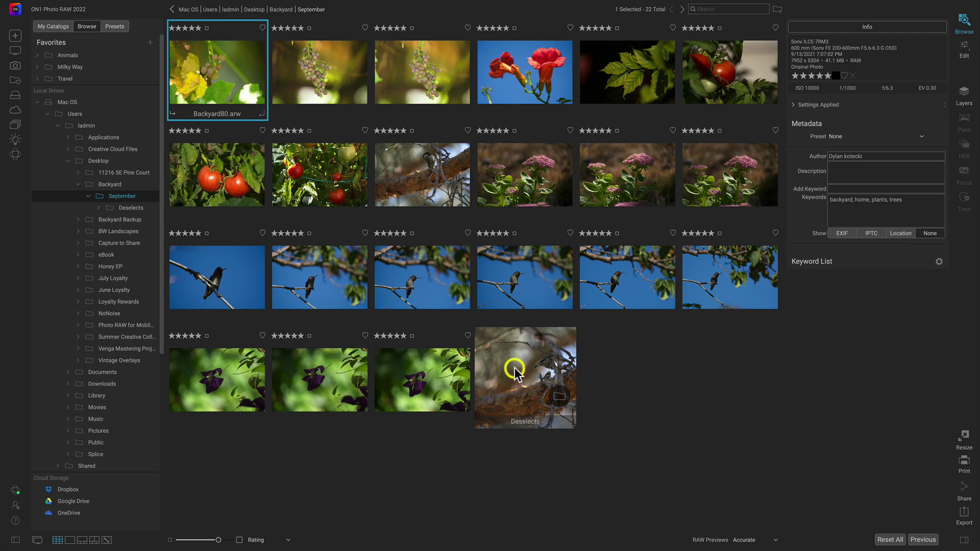
# - Select Backyard03 through Backyard80 and copy them into a new Backyard Favorites subfolder
pyautogui.click(415, 388)
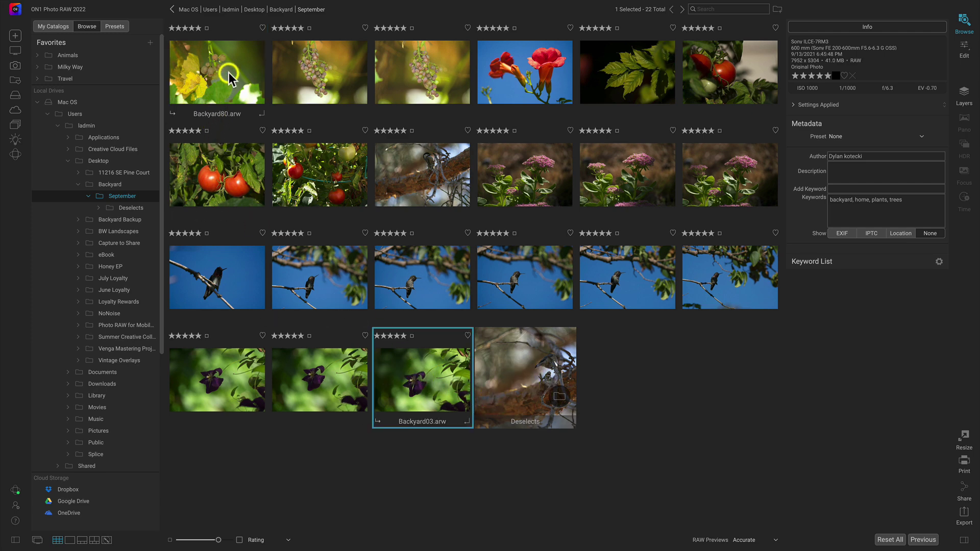
pyautogui.keyDown('shift'); pyautogui.click(231, 76); pyautogui.keyUp('shift')
pyautogui.rightClick(229, 74)
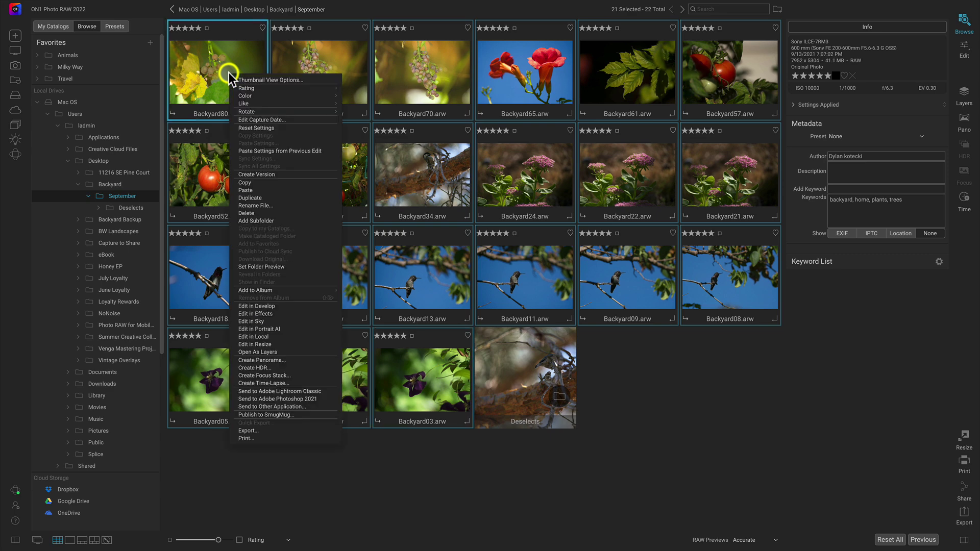
pyautogui.click(275, 219)
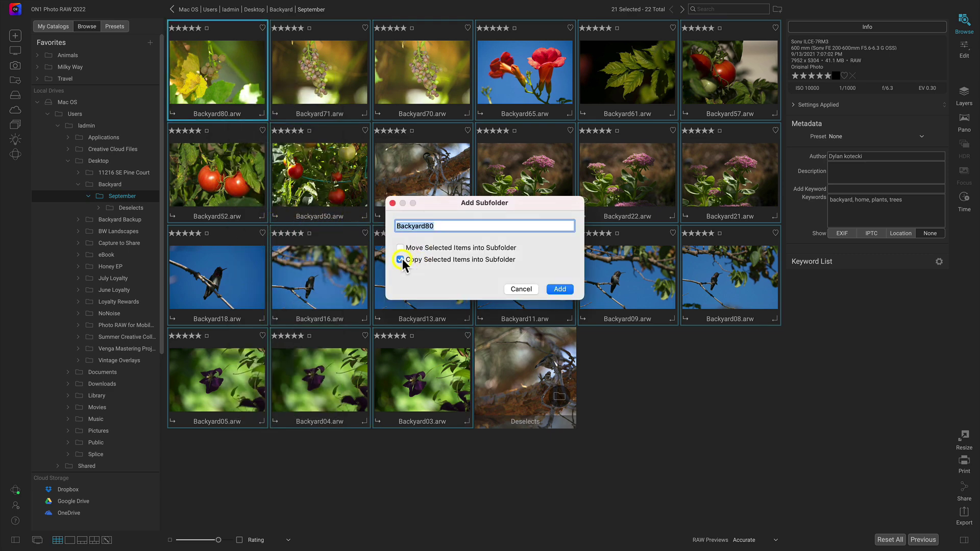
pyautogui.write('Backyard Favorites')
pyautogui.press('Return')
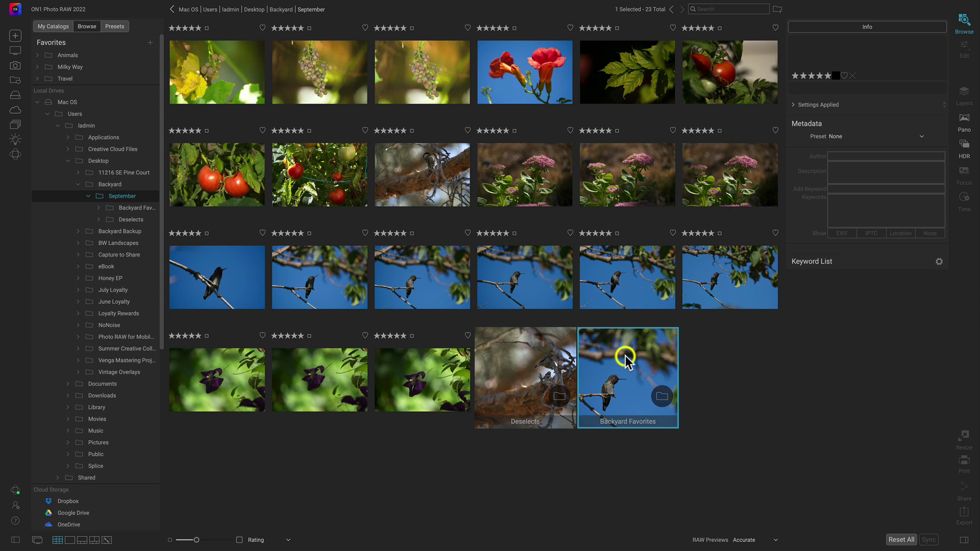
# - Pin the Backyard Favorites folder under Favorites and open it from the sidebar list
pyautogui.moveTo(628, 380); pyautogui.dragTo(148, 43)
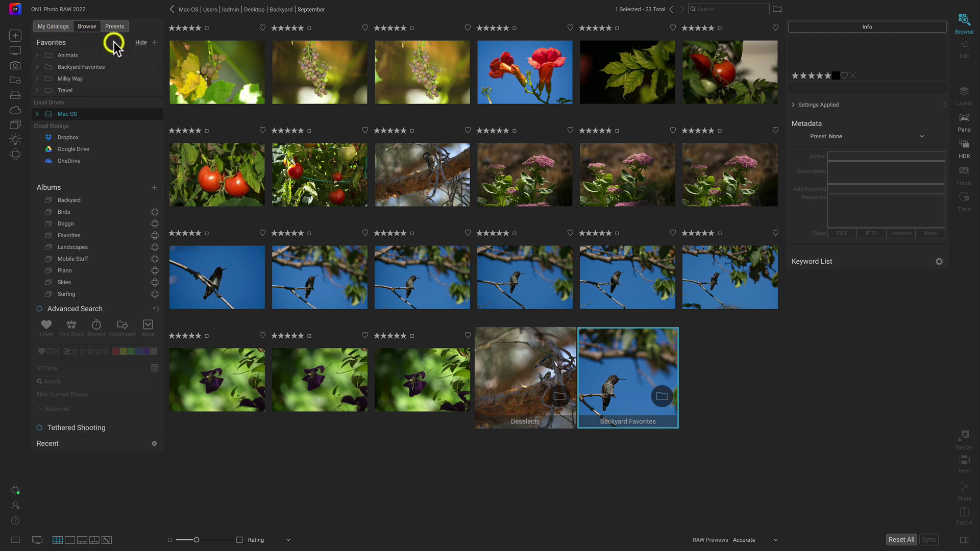
pyautogui.click(81, 199)
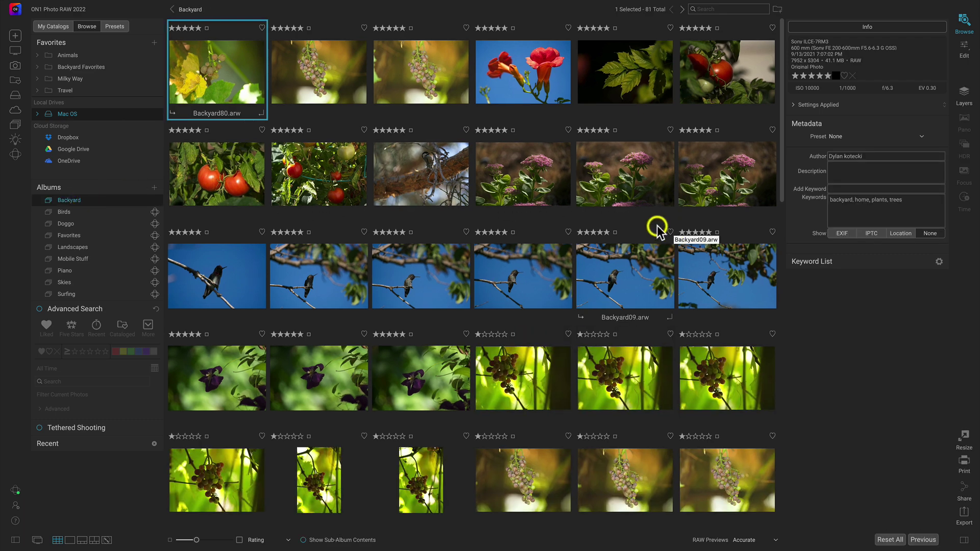
pyautogui.click(69, 66)
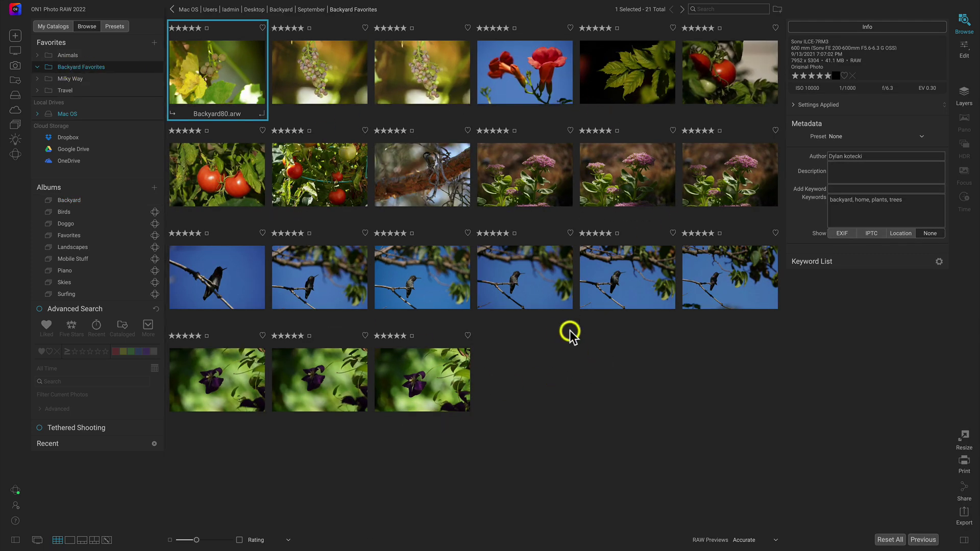
# - Look through the Animals, Milky Way and Travel favorites, then return to Backyard Favorites
pyautogui.click(80, 54)
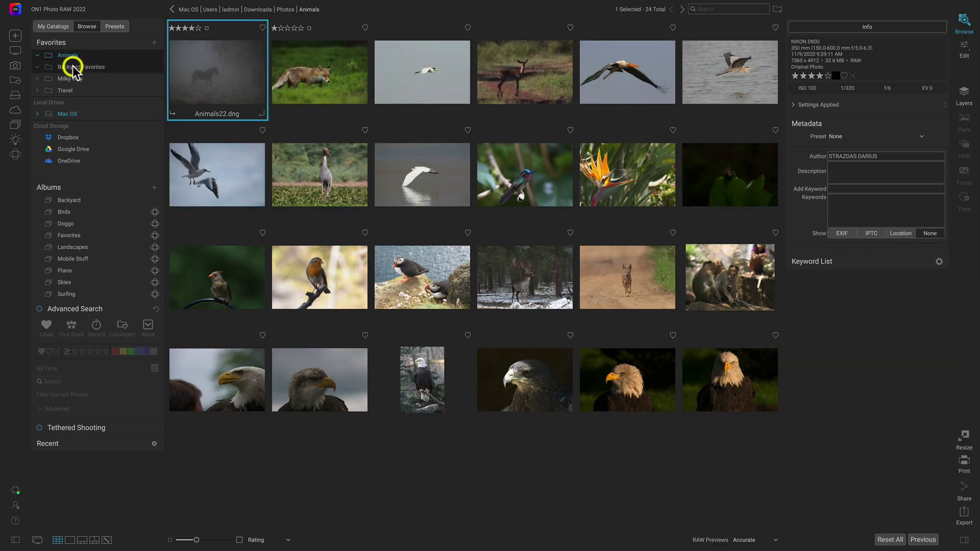
pyautogui.click(68, 79)
pyautogui.click(68, 91)
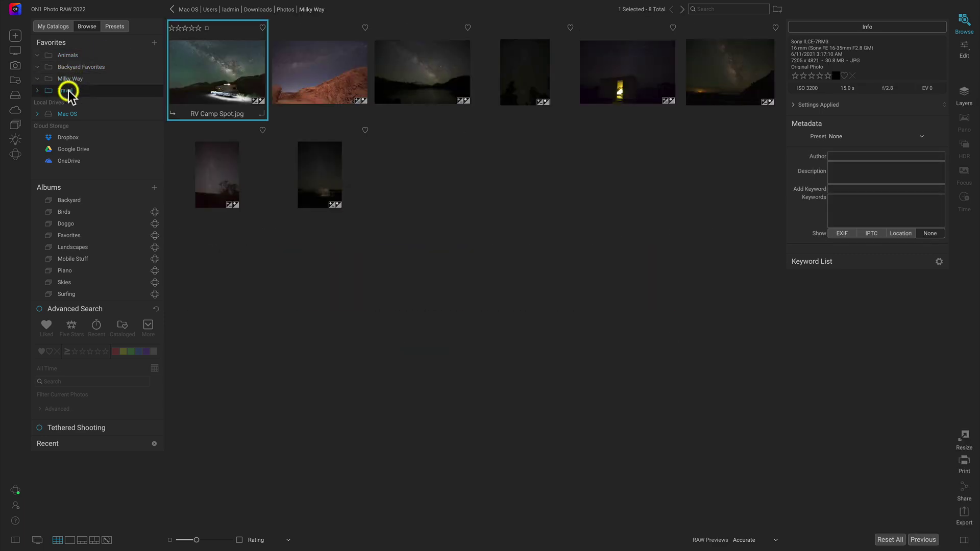
pyautogui.click(72, 67)
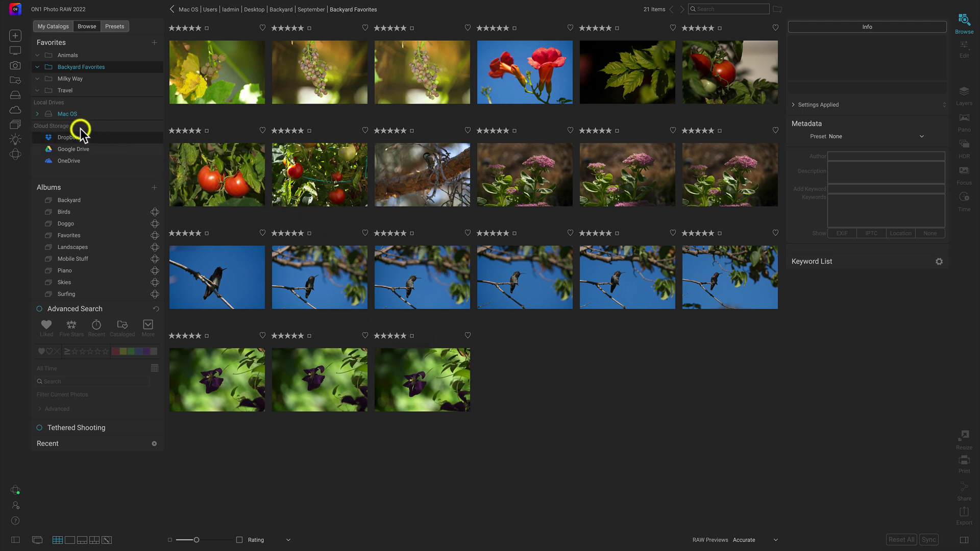
# - Open the Deselects folder and select the six grape photos
pyautogui.click(38, 114)
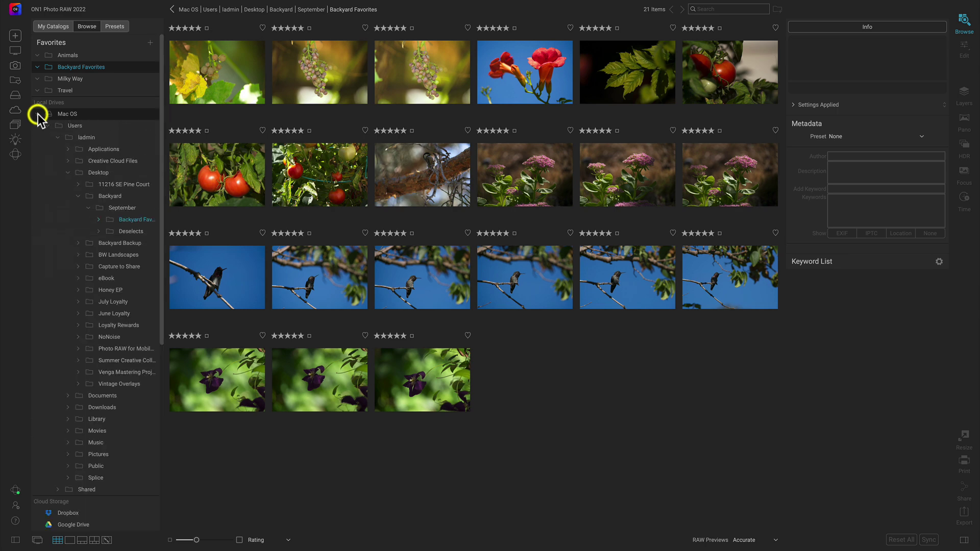
pyautogui.click(129, 229)
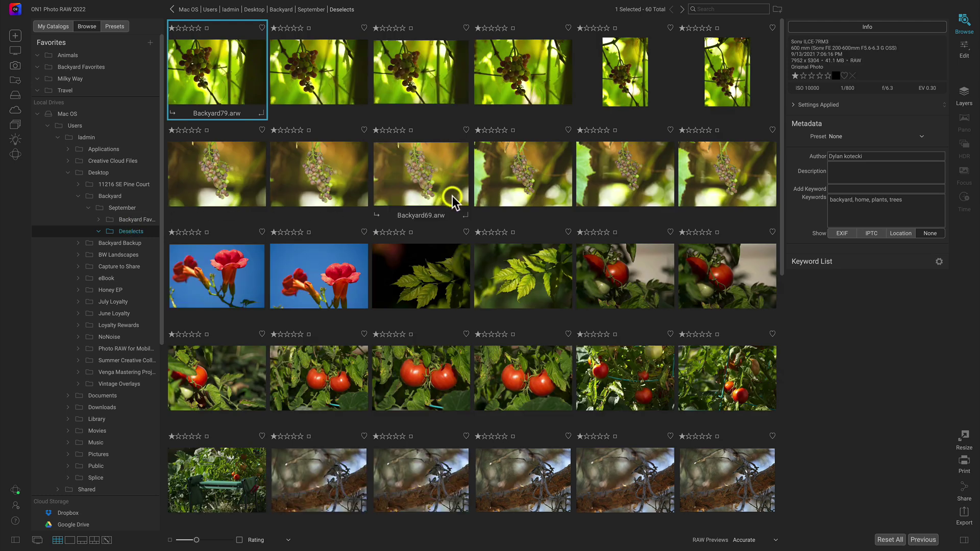
pyautogui.click(424, 169)
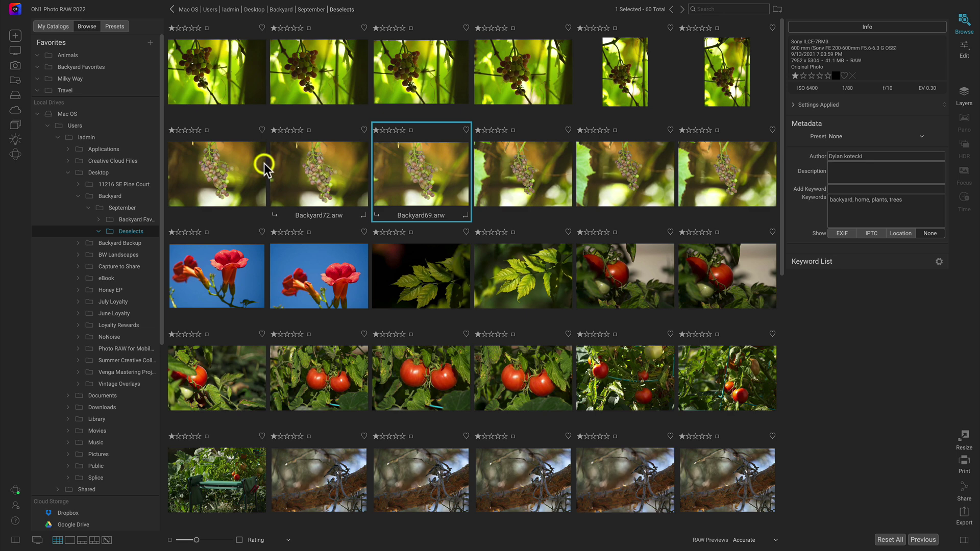
pyautogui.click(197, 164)
pyautogui.keyDown('shift'); pyautogui.click(706, 190); pyautogui.keyUp('shift')
# - Move the six grape photos into a new subfolder named Grapes
pyautogui.rightClick(480, 194)
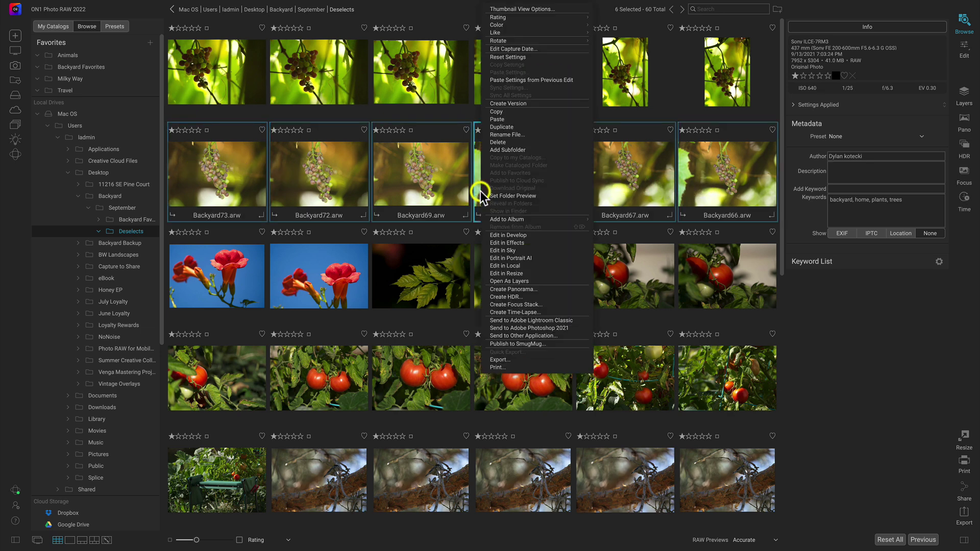
pyautogui.click(500, 149)
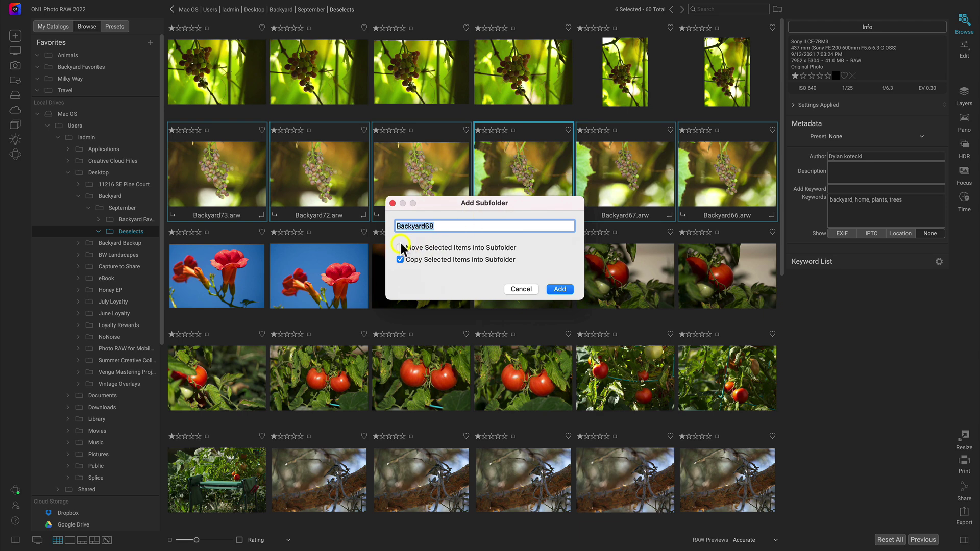
pyautogui.write('Grapes')
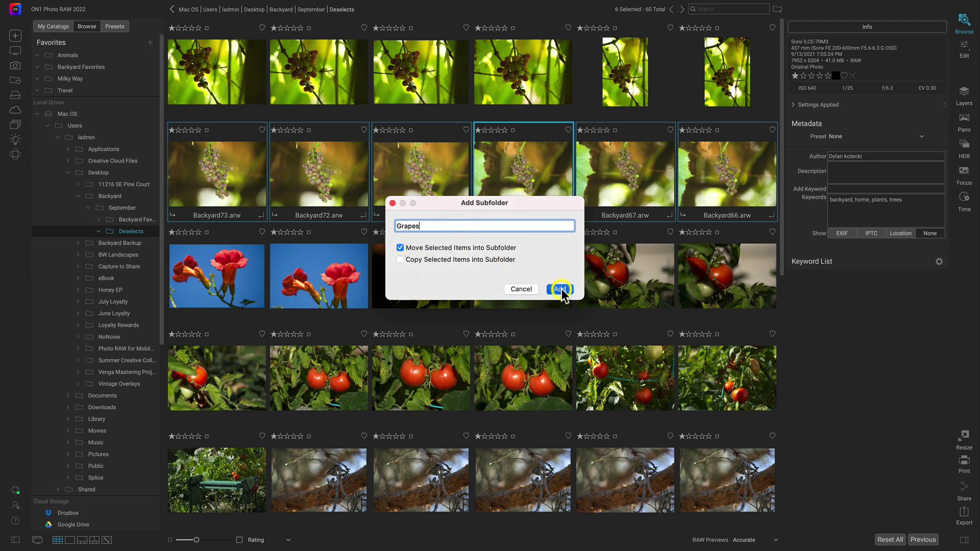
pyautogui.click(560, 289)
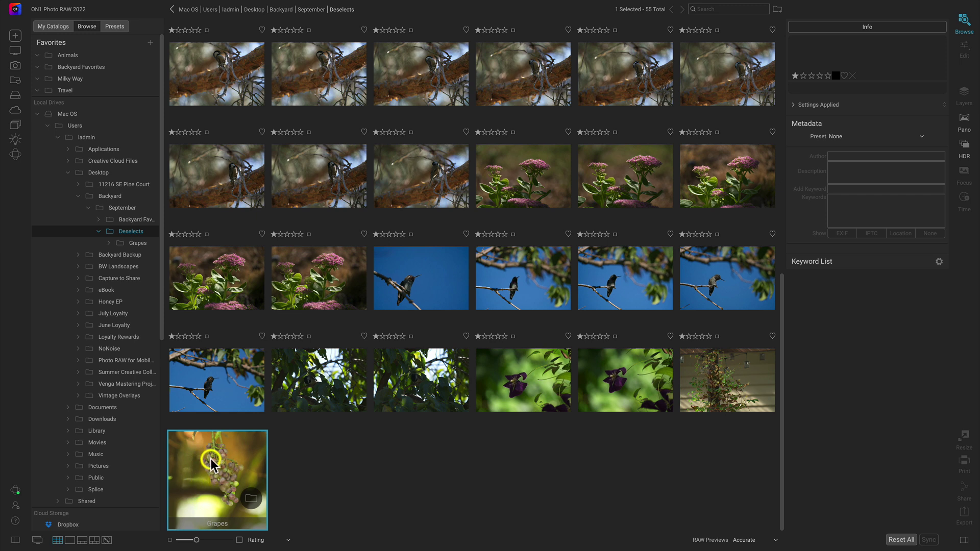
# - Drag Grapes from Deselects onto the Desktop, then open it there to check the six grape photos
pyautogui.moveTo(210, 459); pyautogui.dragTo(88, 180)
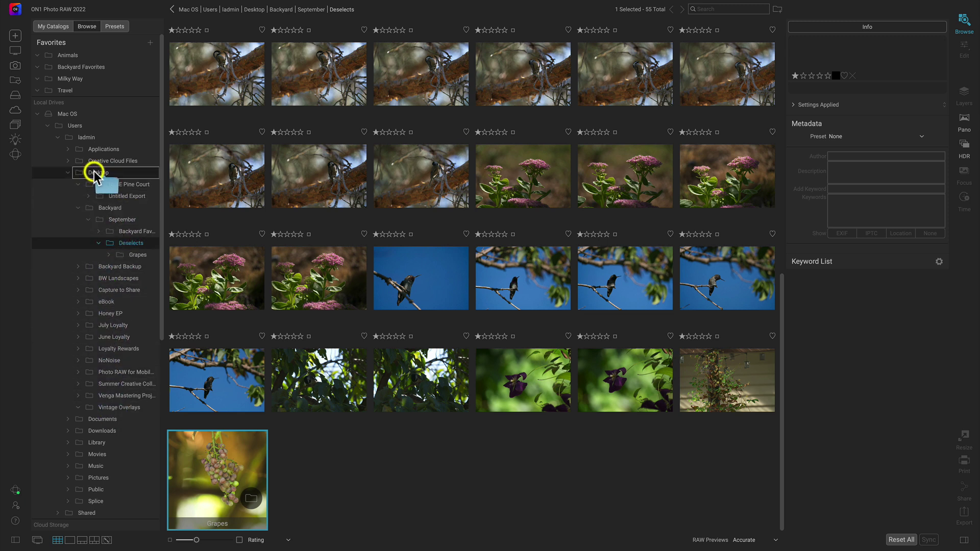
pyautogui.moveTo(94, 171); pyautogui.dragTo(94, 171)
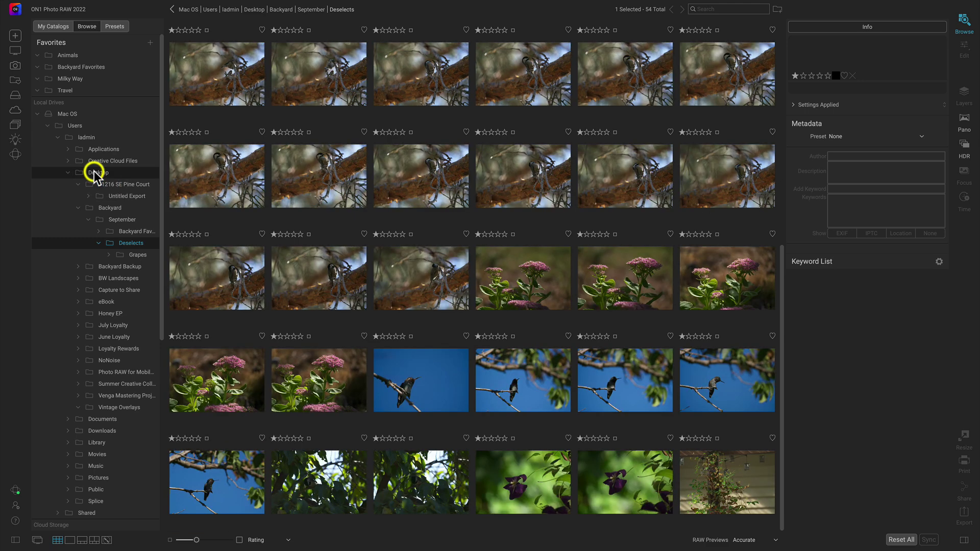
pyautogui.click(102, 174)
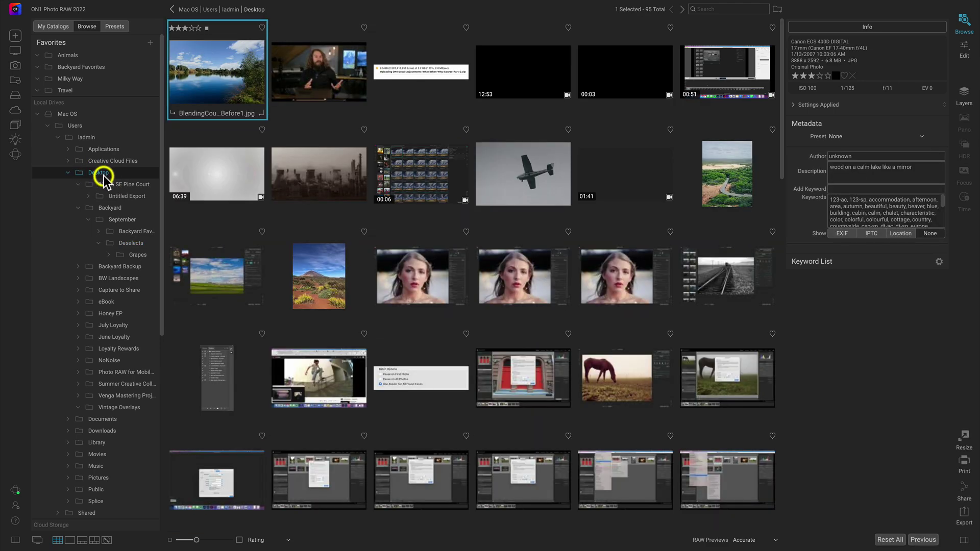
pyautogui.scroll(-15, 449, 241)
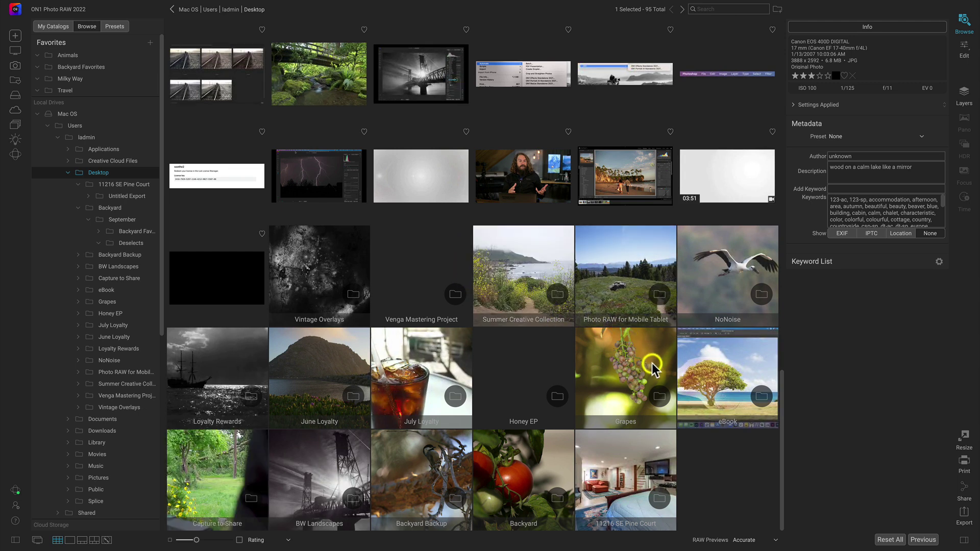
pyautogui.click(635, 354)
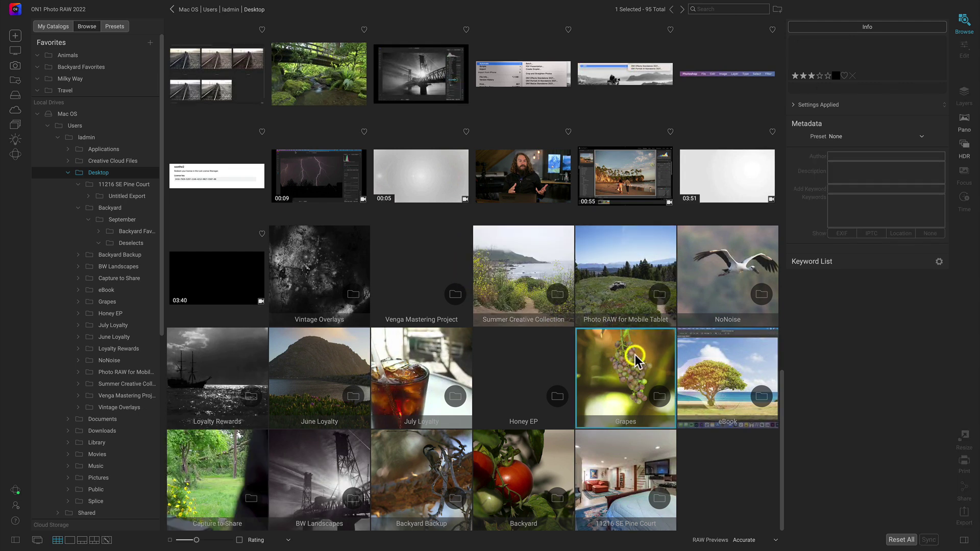
pyautogui.doubleClick(635, 355)
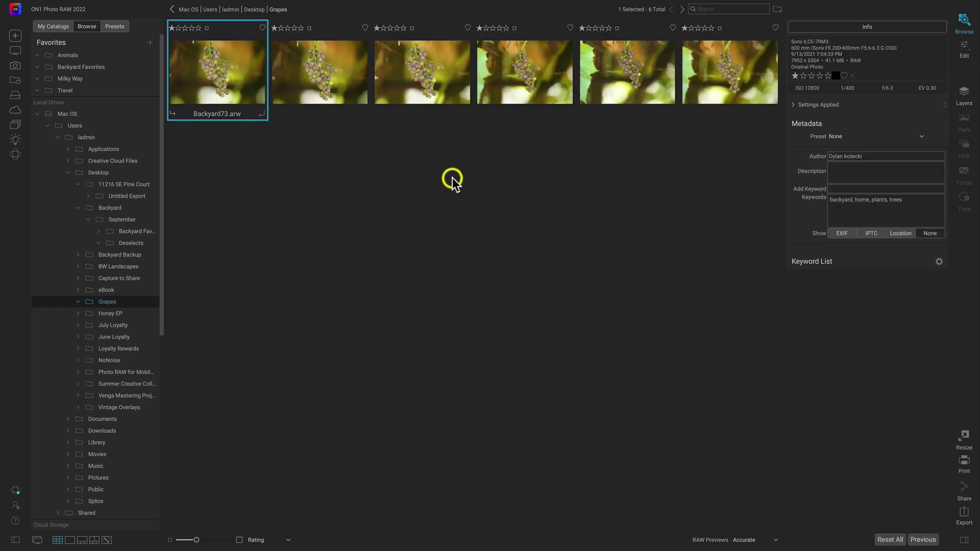
pyautogui.click(452, 178)
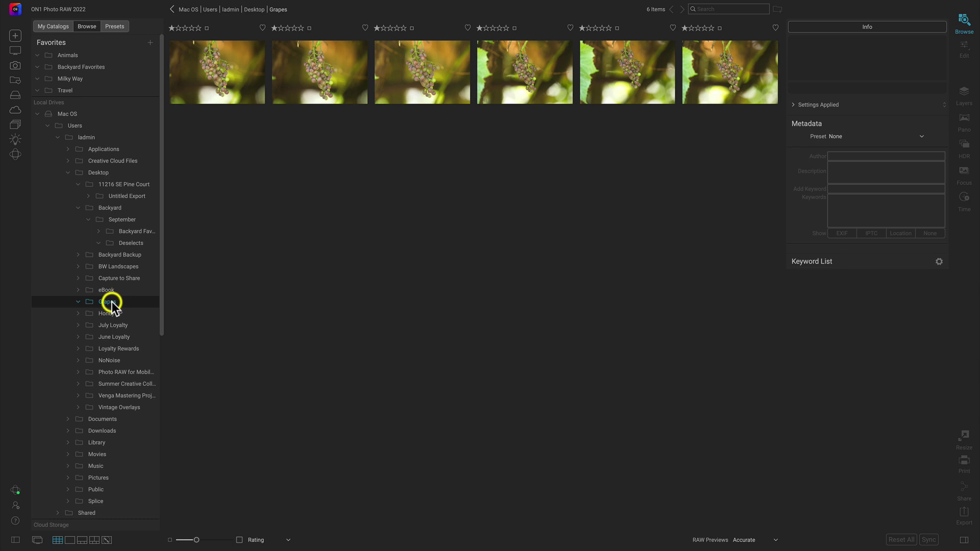
# - In Backyard Favorites, select the six hummingbird photos starting from Backyard18.arw
pyautogui.click(142, 232)
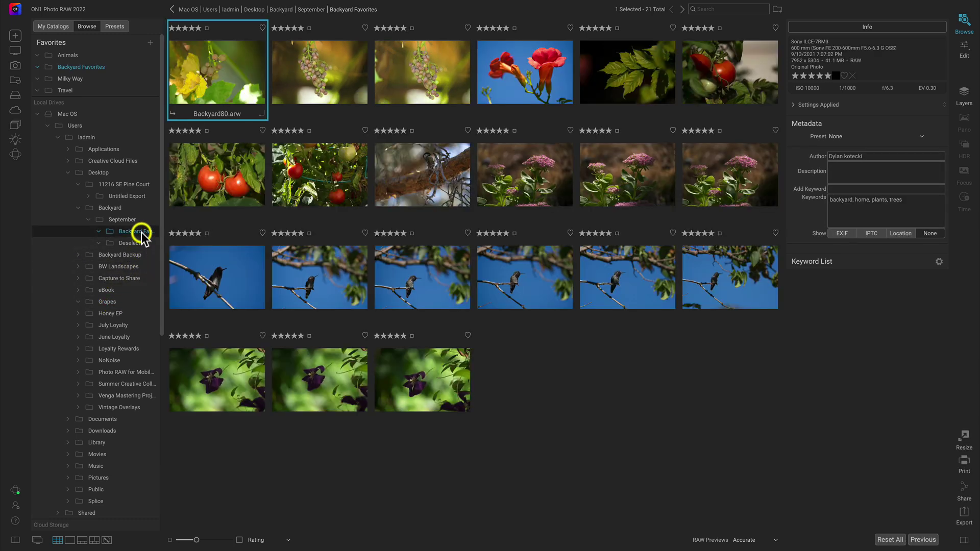
pyautogui.click(599, 415)
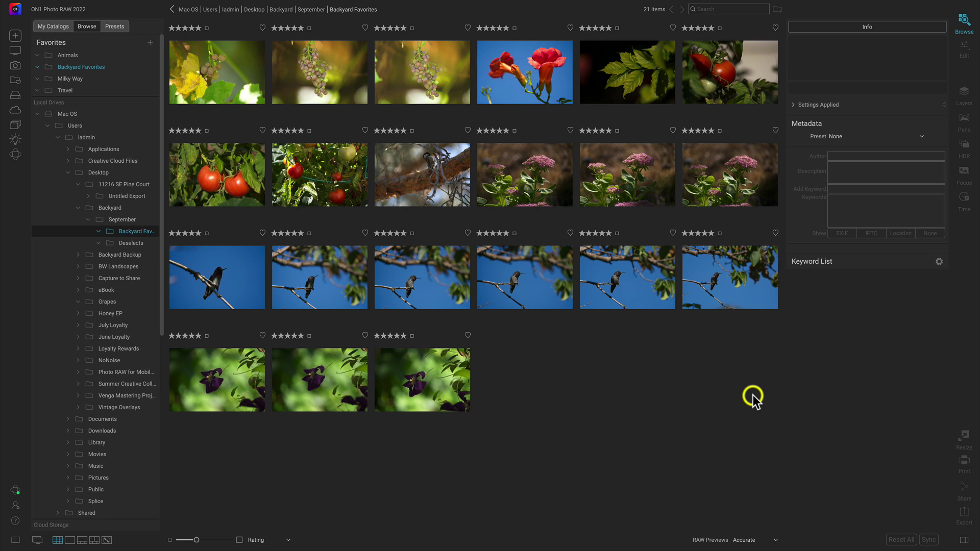
pyautogui.click(202, 278)
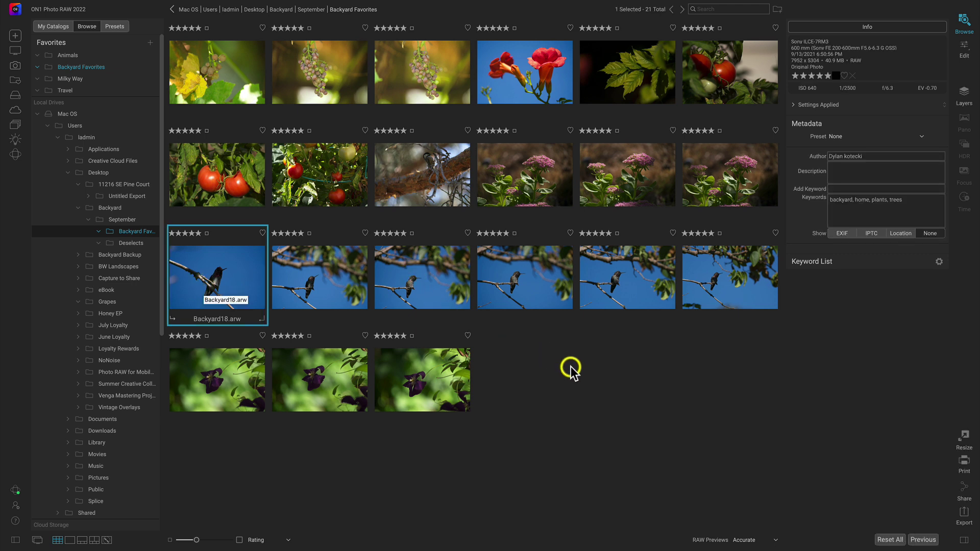
pyautogui.keyDown('shift'); pyautogui.click(717, 288); pyautogui.keyUp('shift')
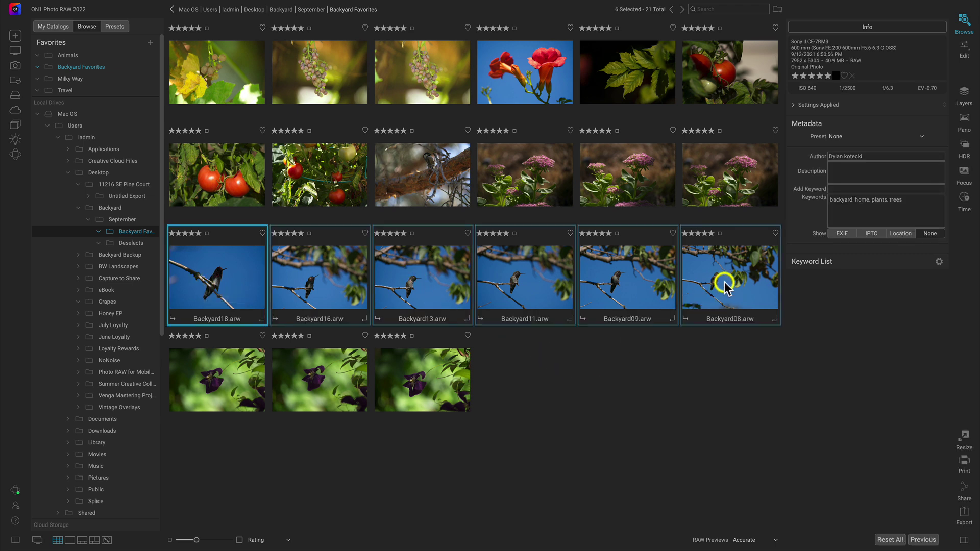
# - Add the keywords bird and Birdwatching to the selected photos via the Keyword List
pyautogui.click(902, 126)
pyautogui.click(910, 136)
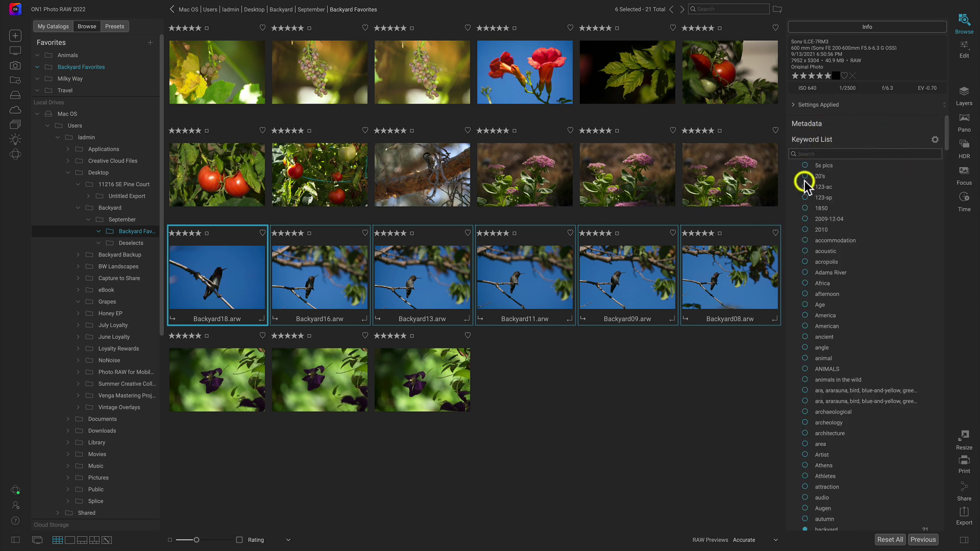
pyautogui.click(859, 153)
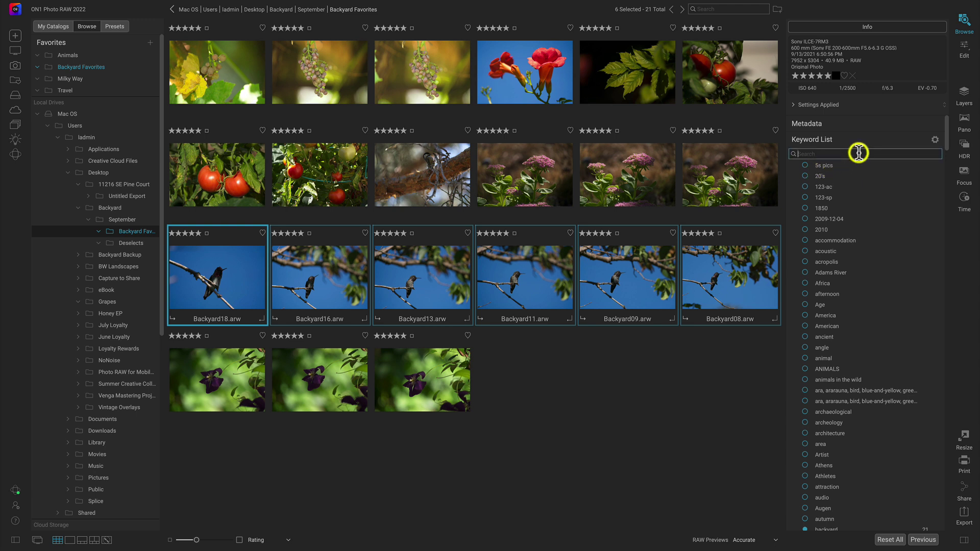
pyautogui.write('bird')
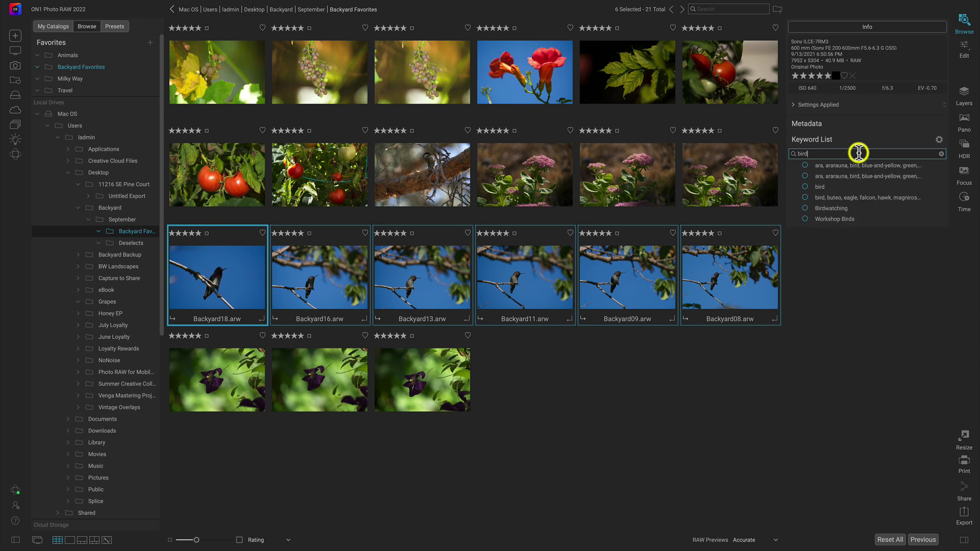
pyautogui.click(805, 187)
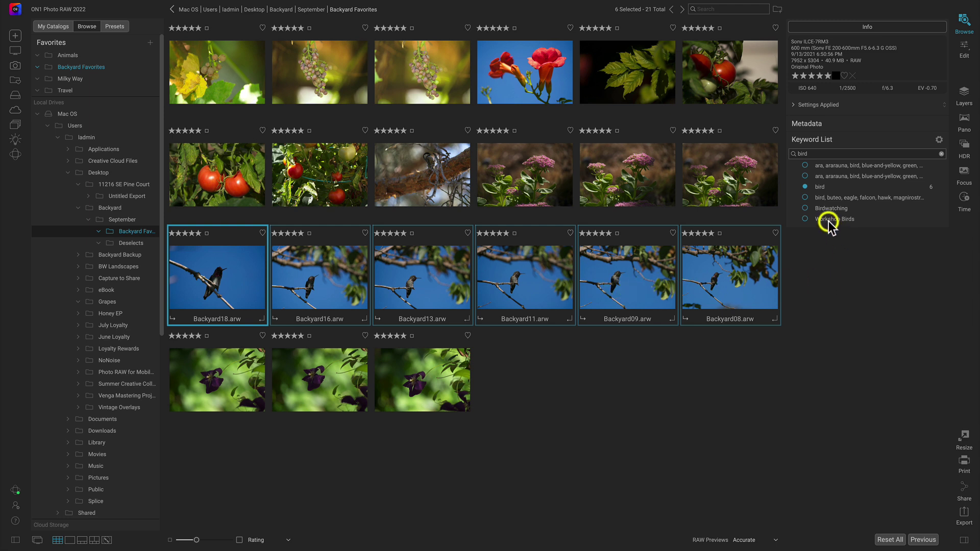
pyautogui.click(805, 209)
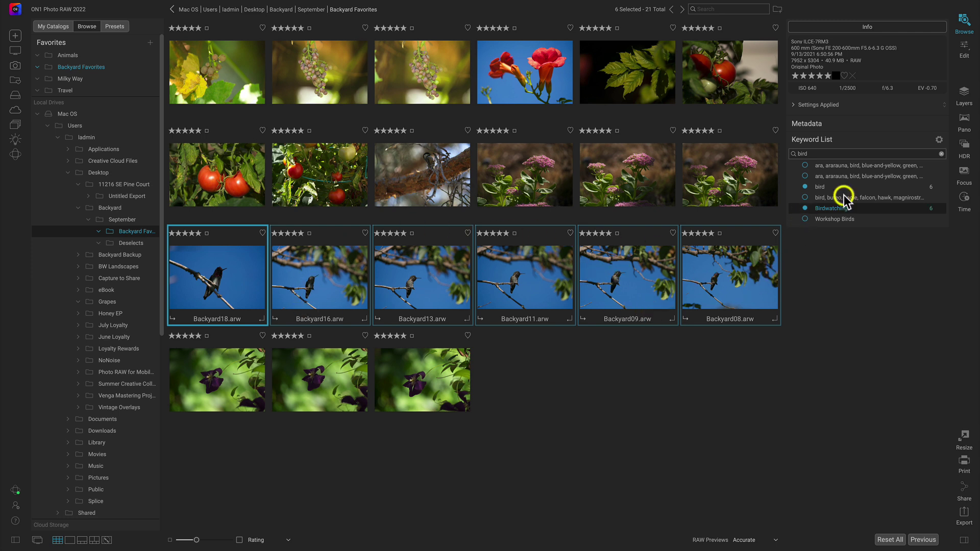
# - Clear the bird keyword filter and set the photos' Metadata description to 'hummingbirds in tree'
pyautogui.click(941, 154)
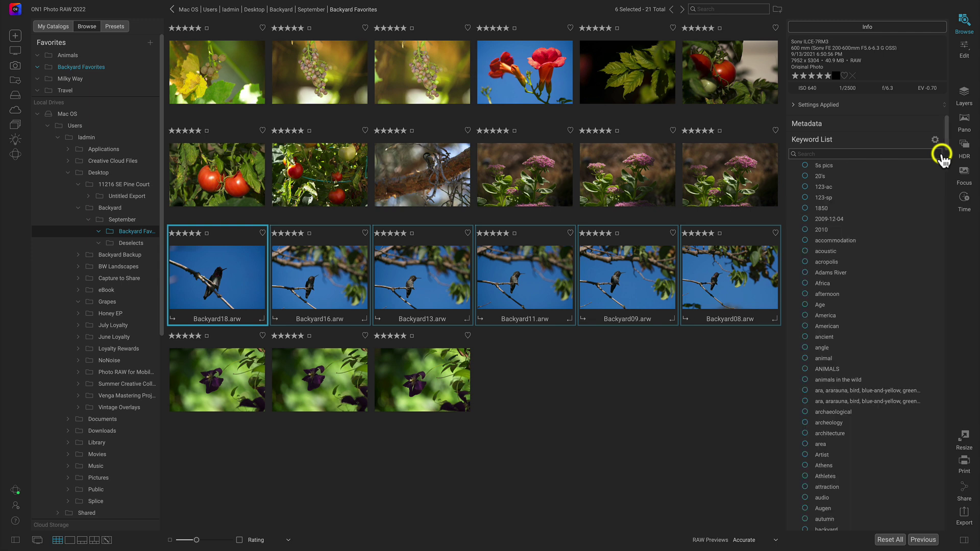
pyautogui.click(935, 140)
pyautogui.click(936, 136)
pyautogui.click(929, 124)
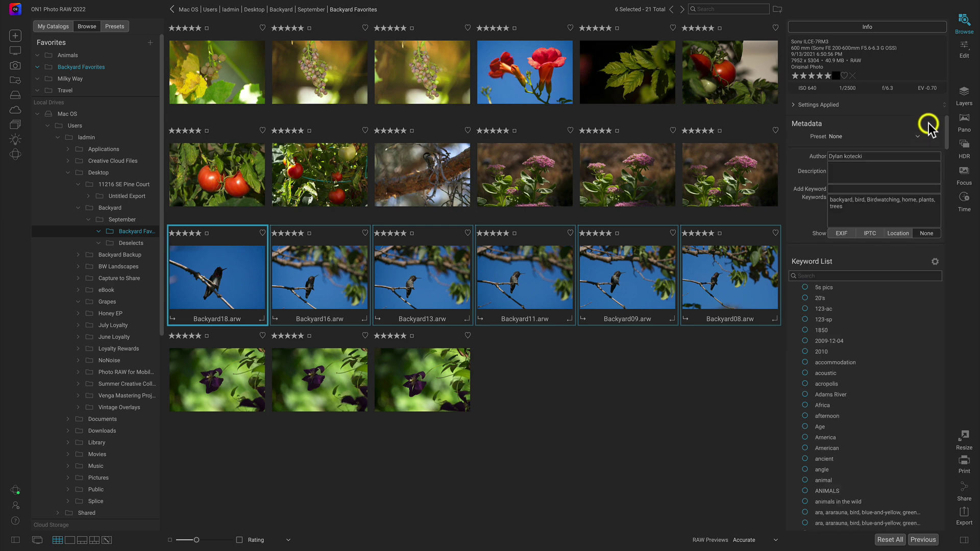
pyautogui.click(844, 168)
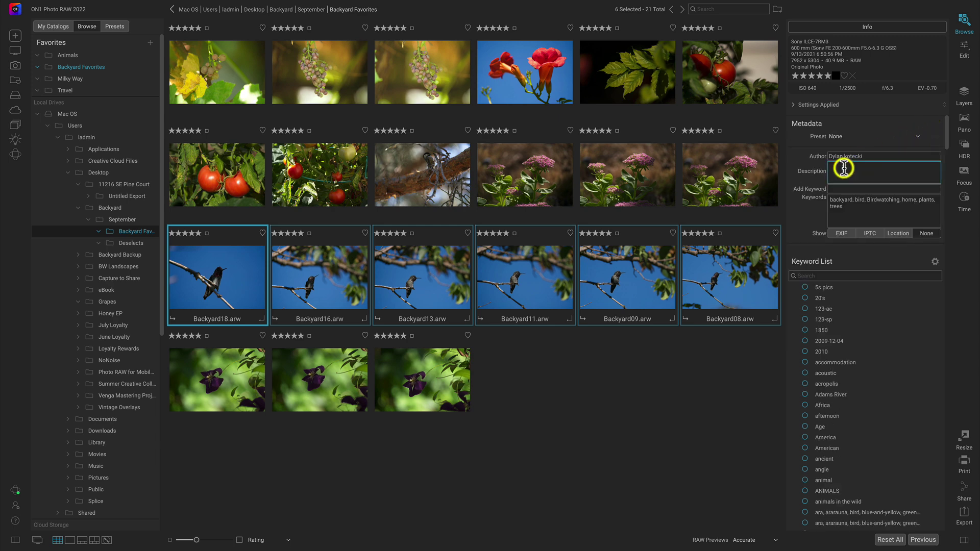
pyautogui.write('hummin')
pyautogui.press('BackSpace')
pyautogui.press('BackSpace')
pyautogui.press('BackSpace')
pyautogui.press('BackSpace')
pyautogui.press('BackSpace')
pyautogui.press('BackSpace')
pyautogui.press('BackSpace')
pyautogui.write('hummingbirds in tree')
pyautogui.click(802, 215)
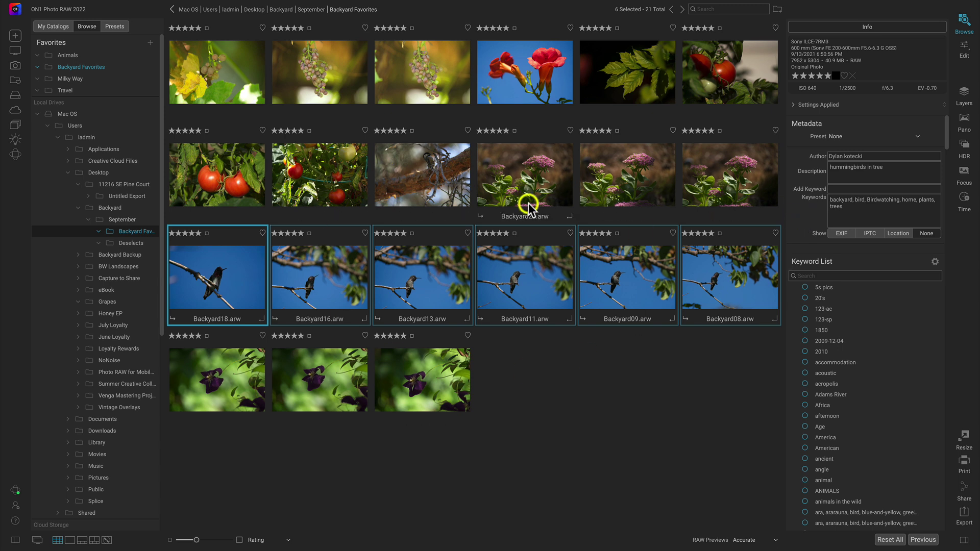
# - Search the browser for 'hummingbird' to show only the six hummingbird photos
pyautogui.click(717, 9)
pyautogui.write('humming')
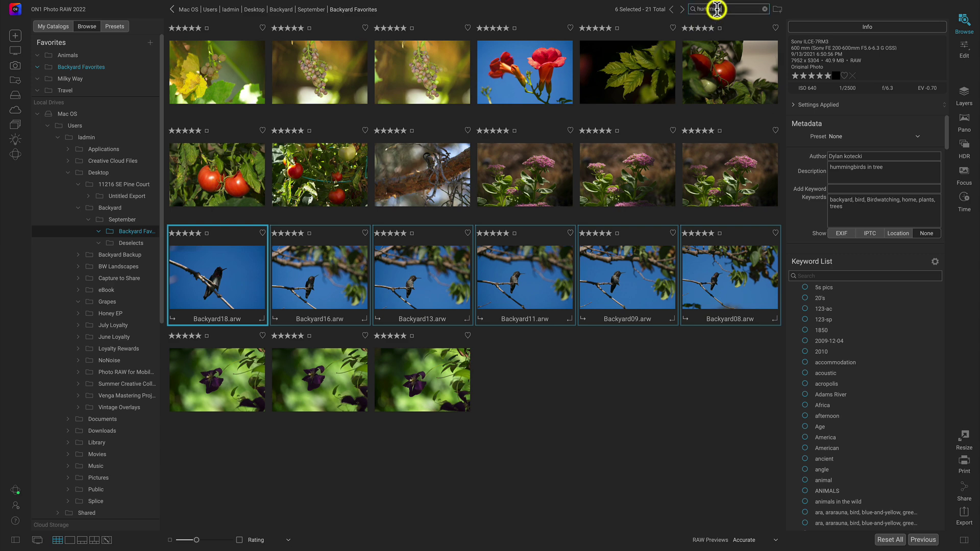
pyautogui.write('bird')
pyautogui.press('Return')
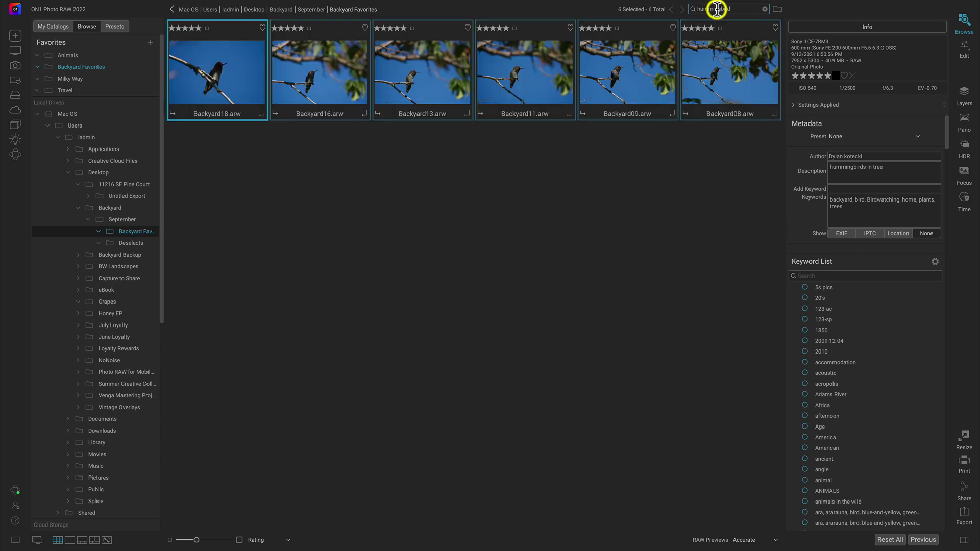